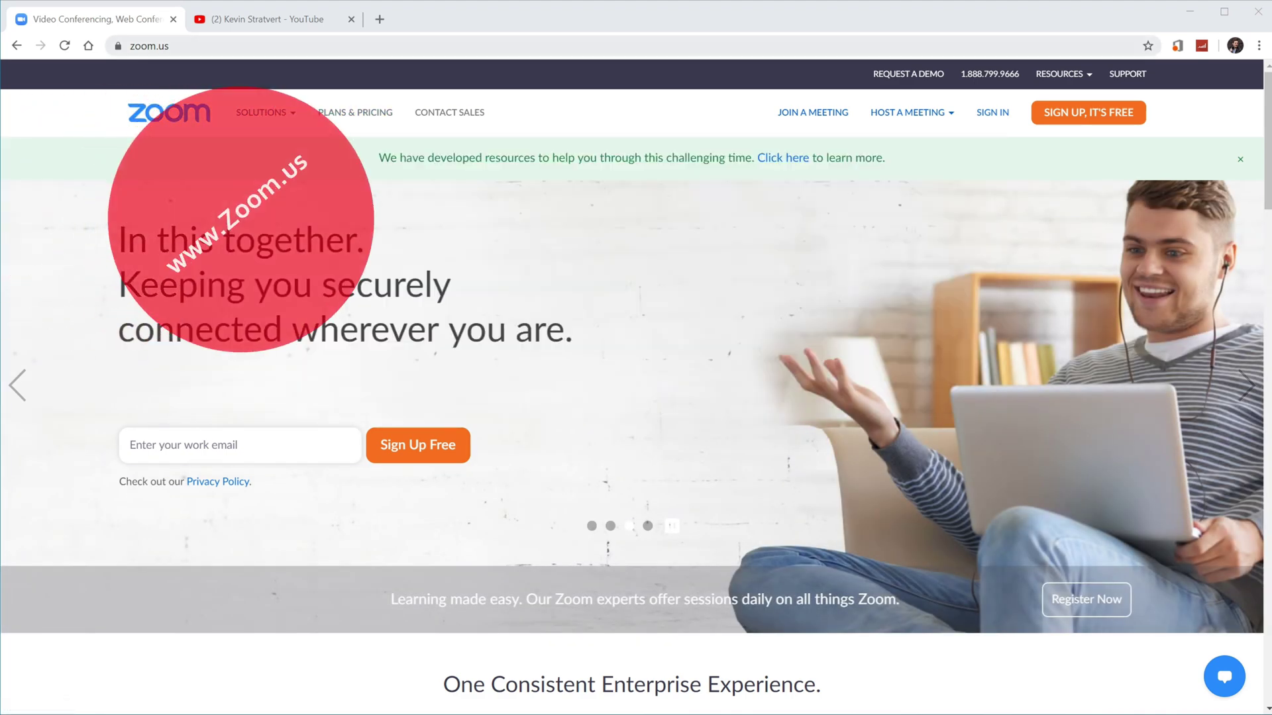
Go to zoom.us in the browser and start a new meeting in the Zoom desktop client.
left_click(149, 45)
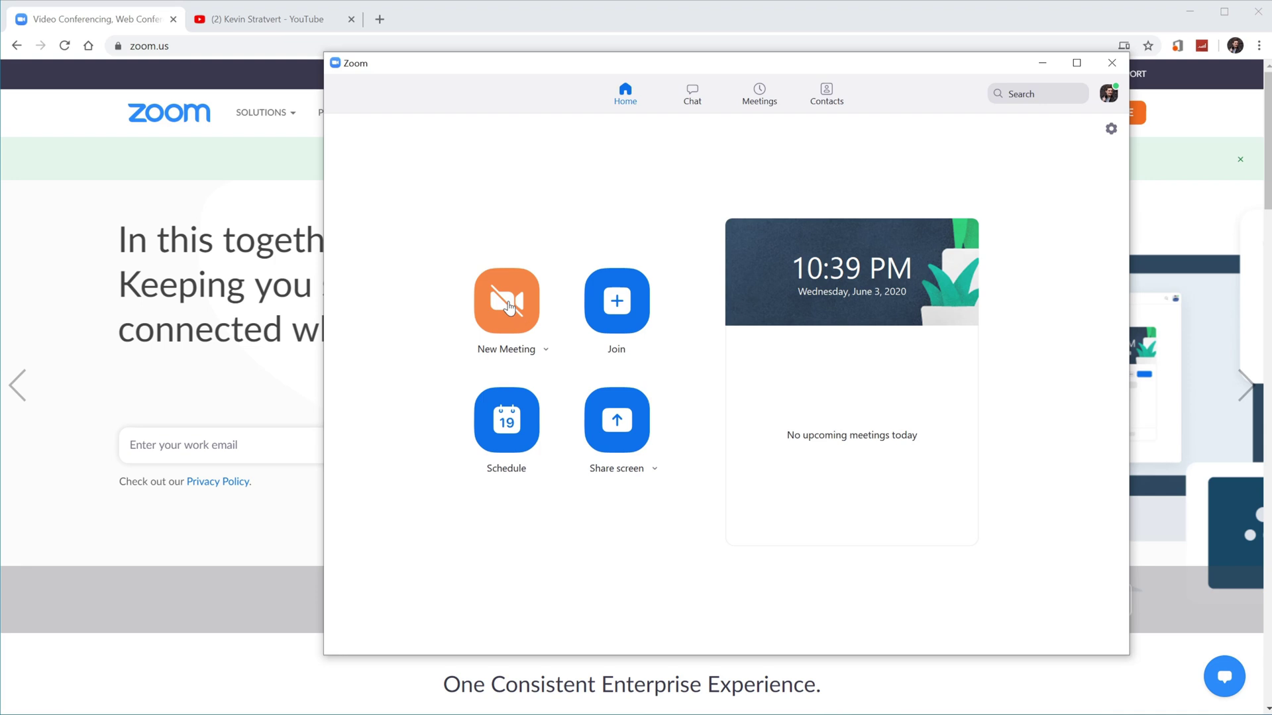
left_click(509, 306)
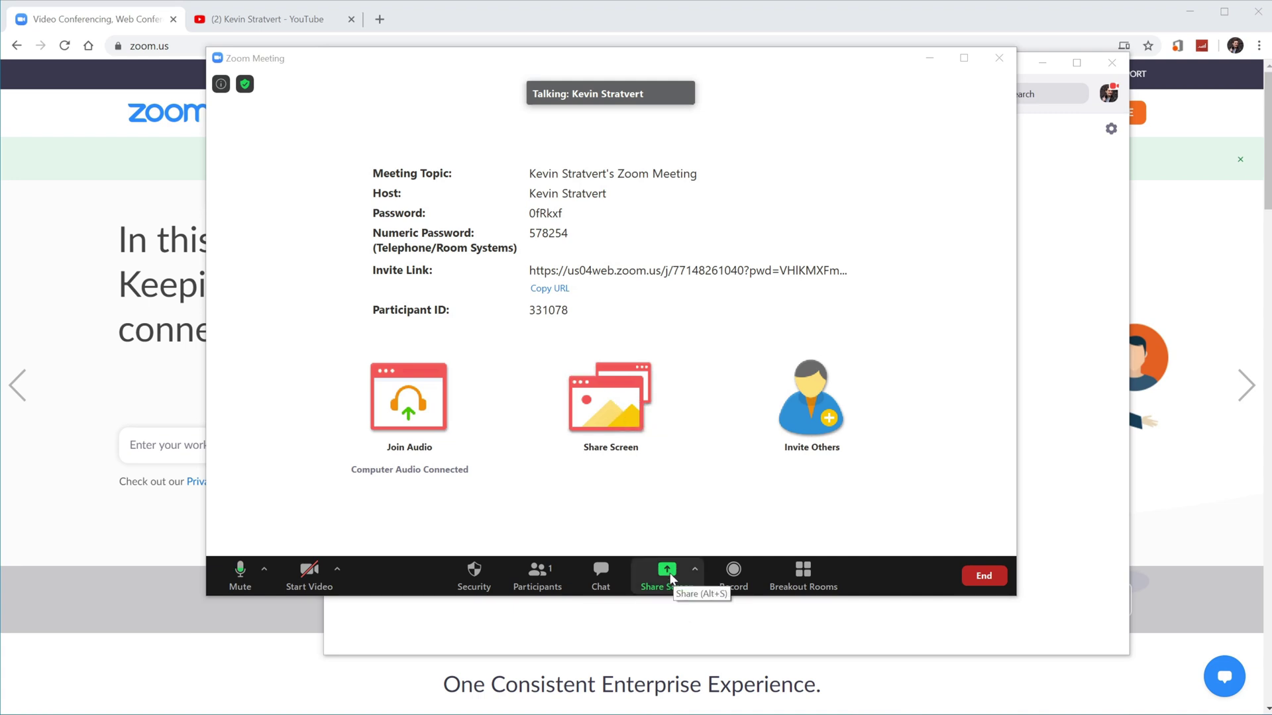
Share the Google Chrome window showing the Zoom site in the meeting, with computer sound included.
left_click(668, 577)
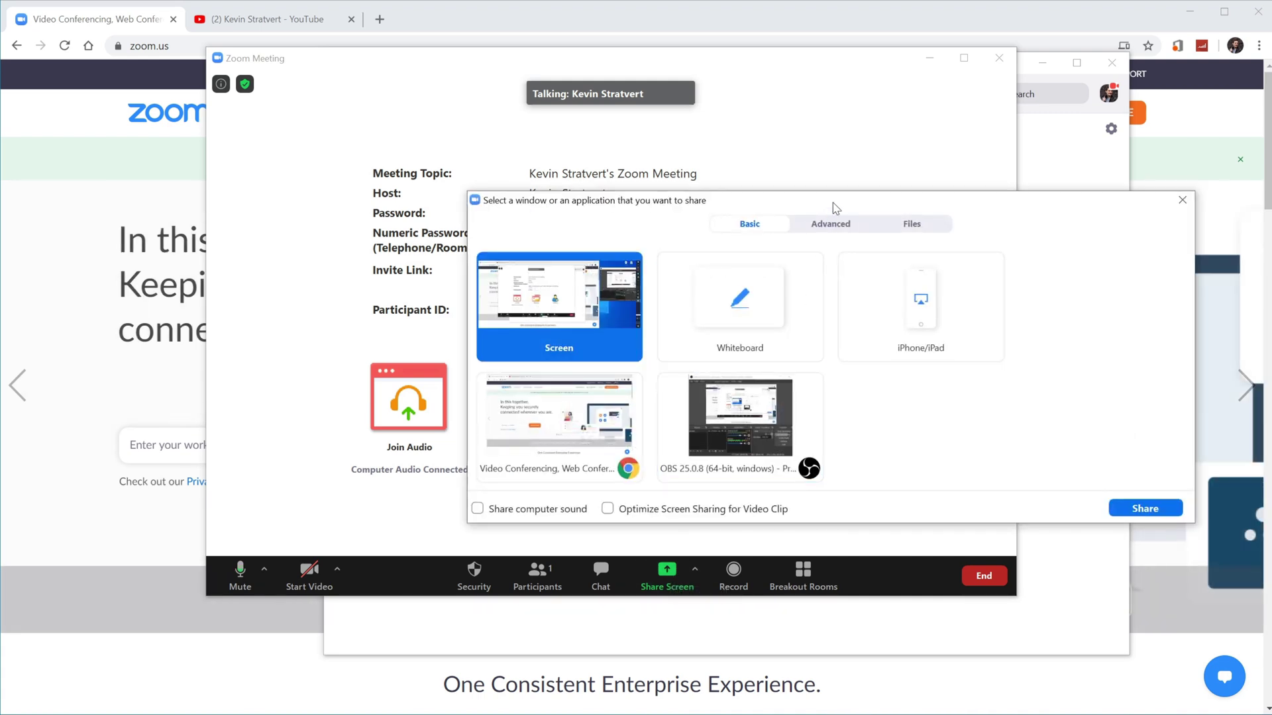
left_click_drag(834, 207, 633, 179)
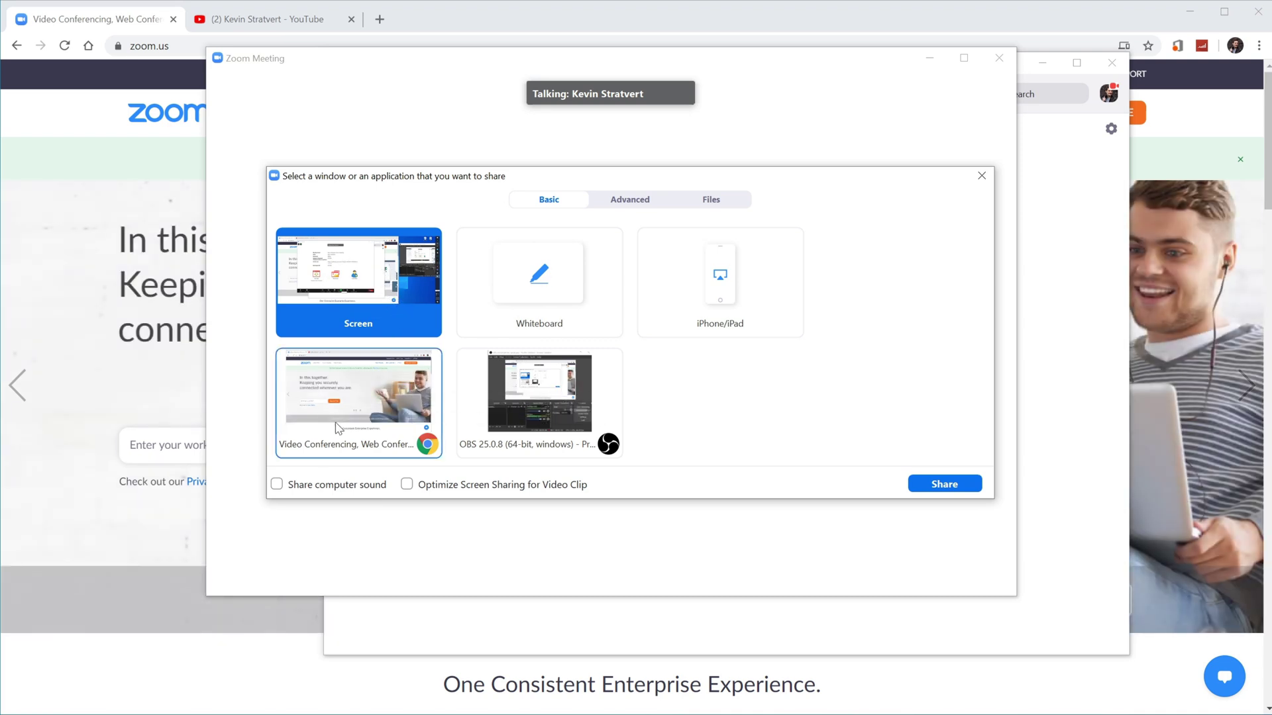
left_click(372, 397)
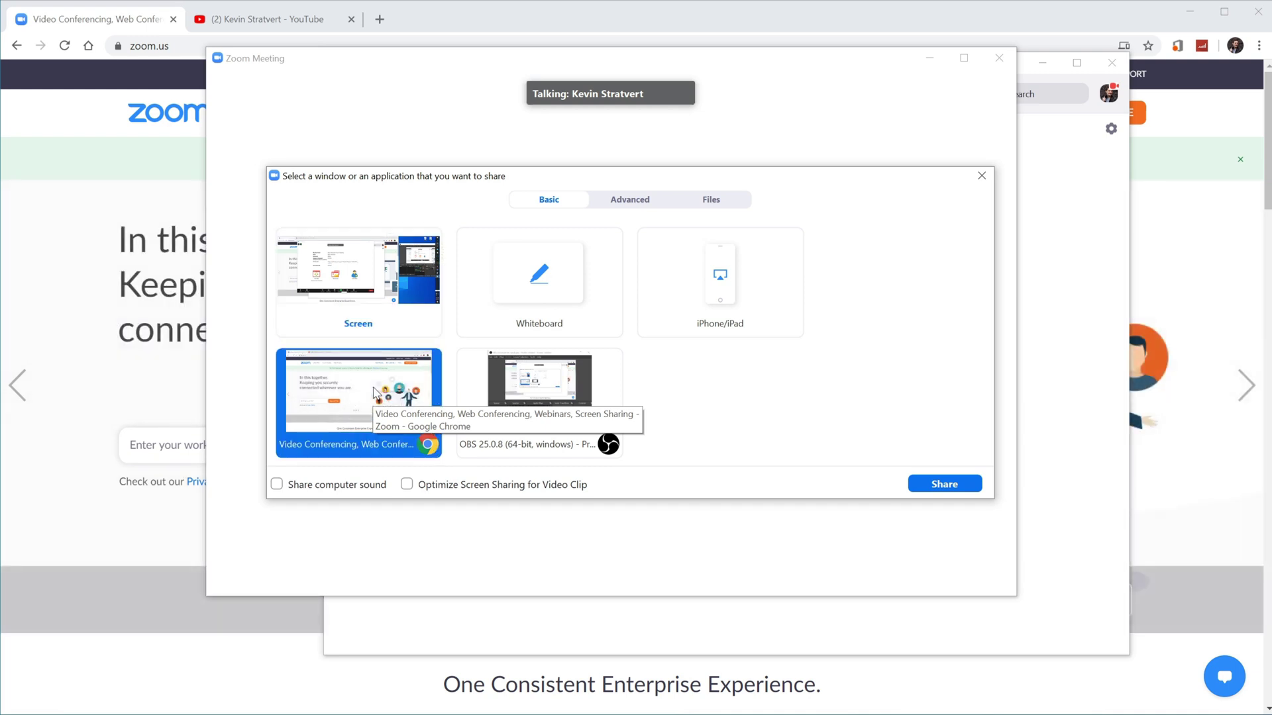
left_click(326, 490)
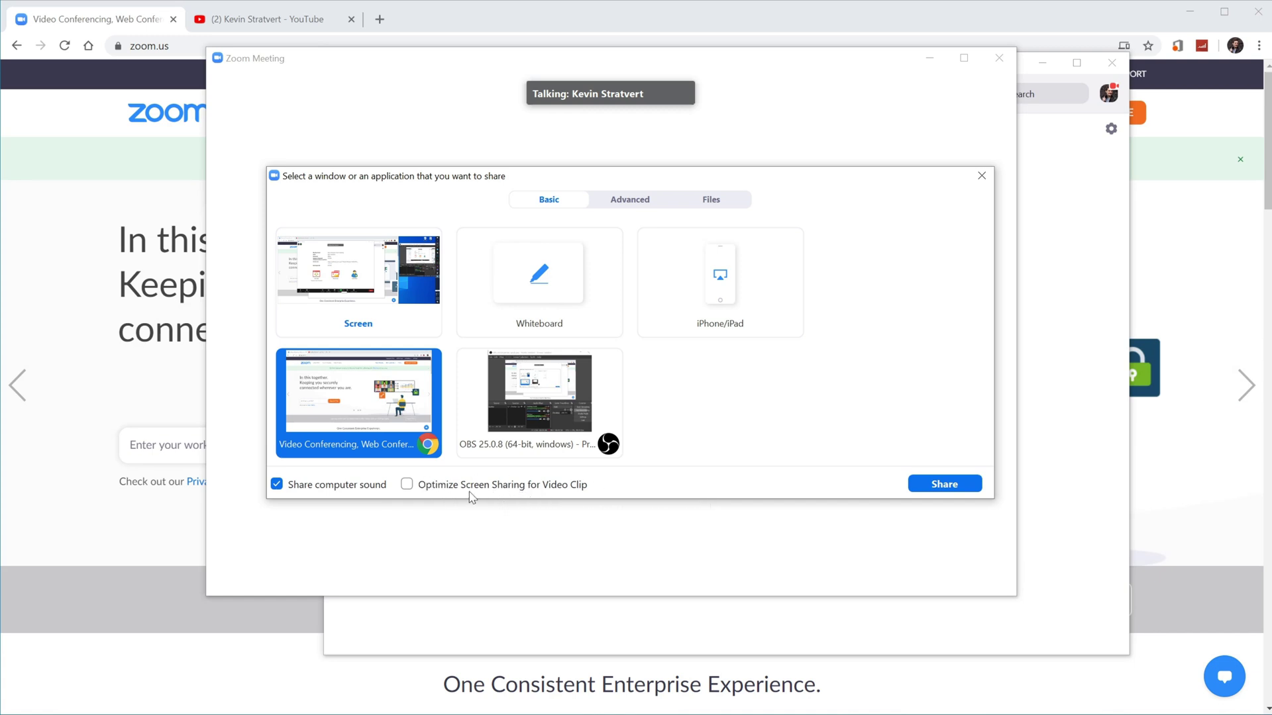
left_click(944, 484)
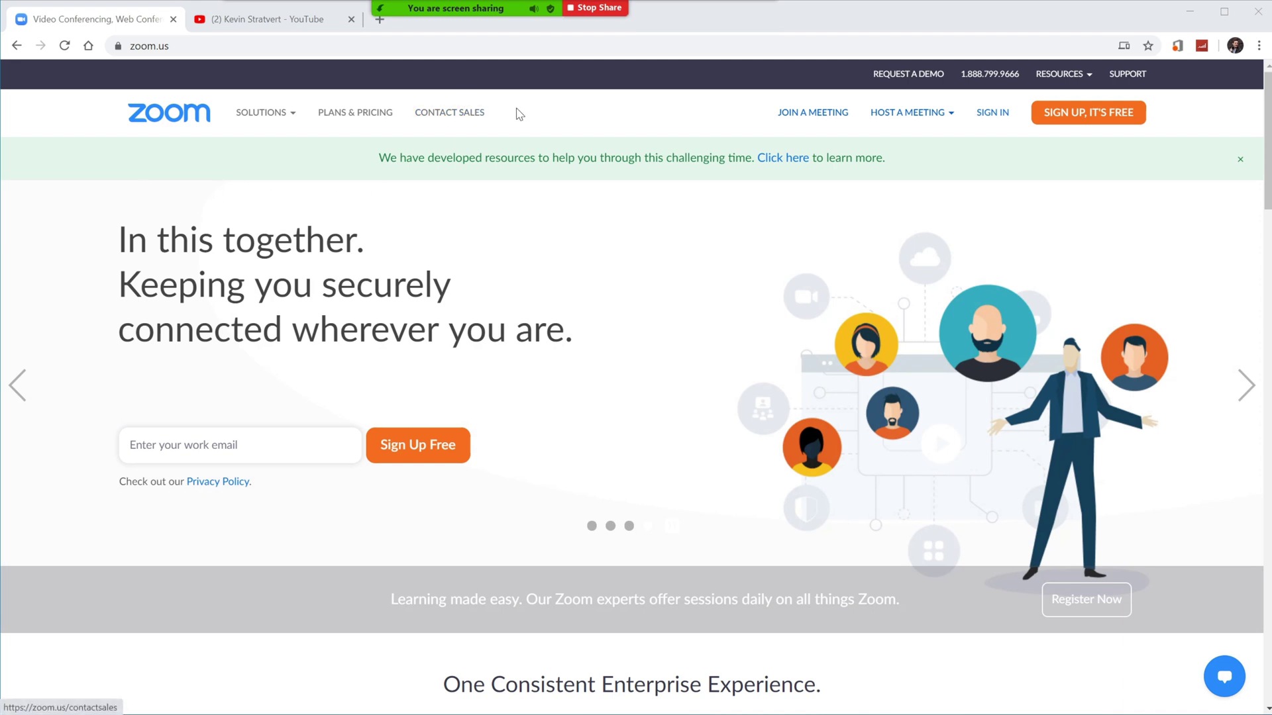
mouse_move(635, 10)
left_click(746, 15)
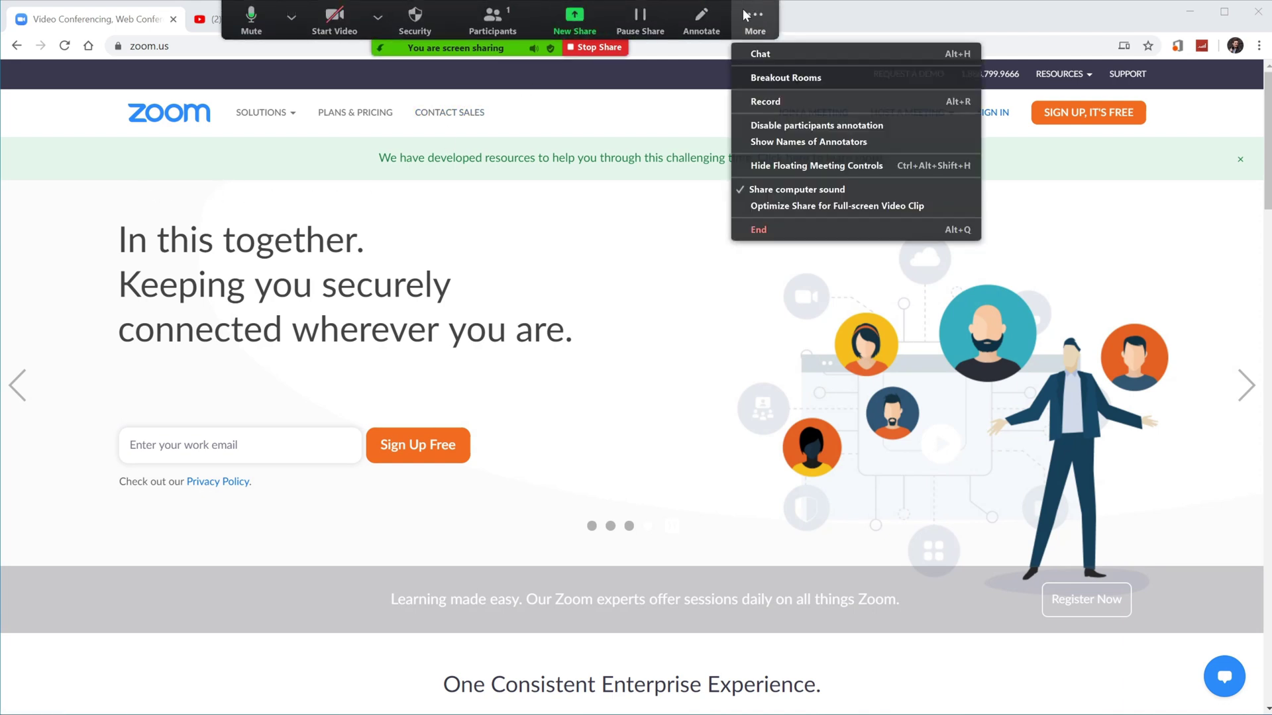
left_click(746, 14)
left_click(291, 17)
left_click(290, 17)
left_click(377, 18)
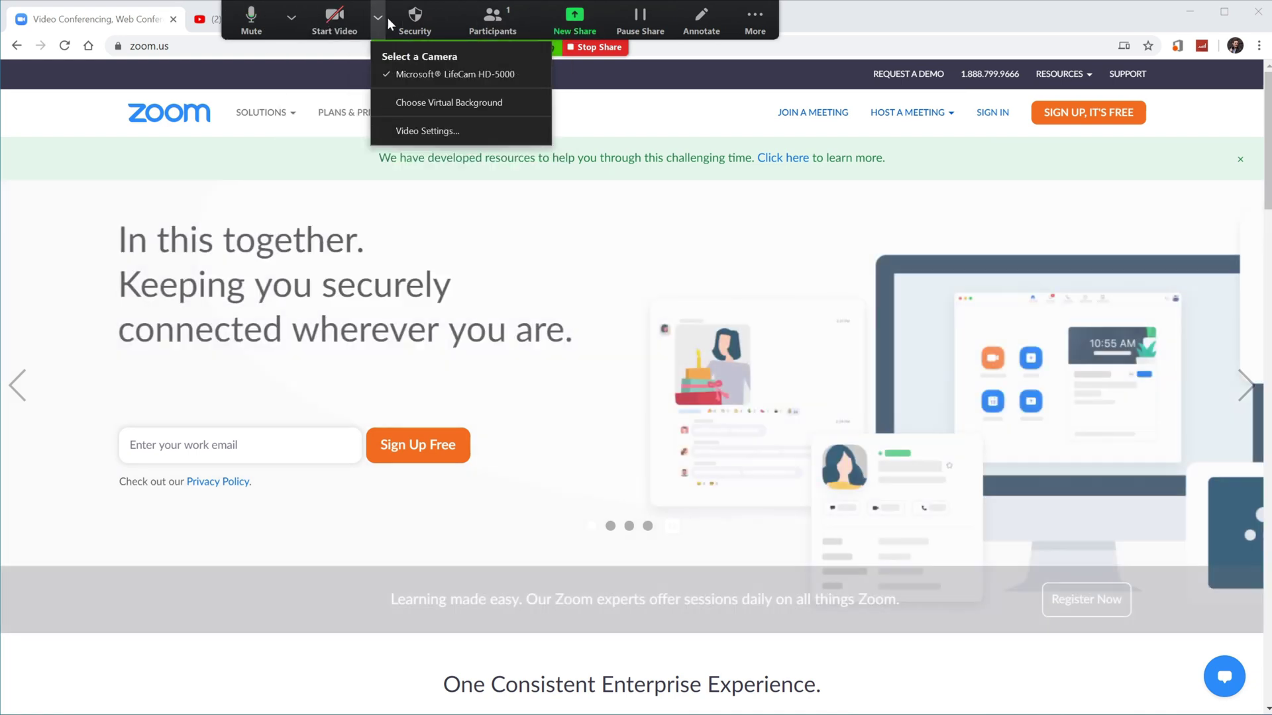
left_click(378, 17)
Start recording the meeting while the Chrome window is being shared.
left_click(739, 24)
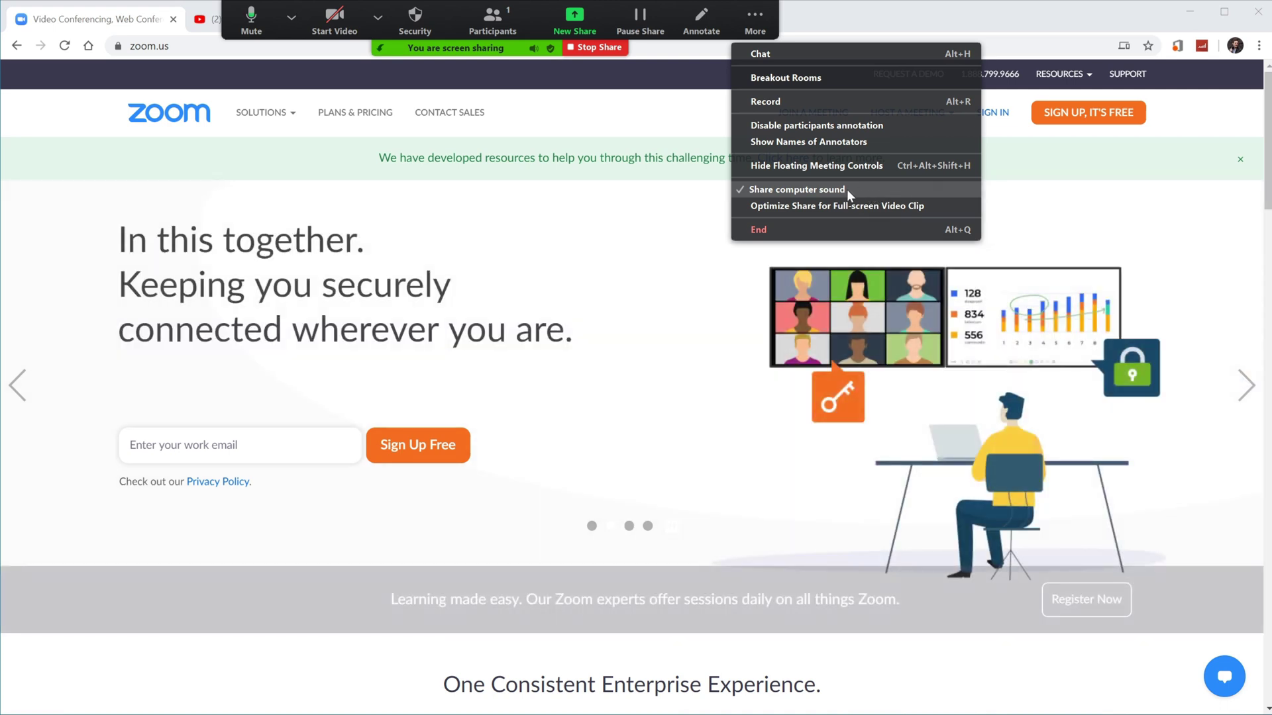
left_click(846, 102)
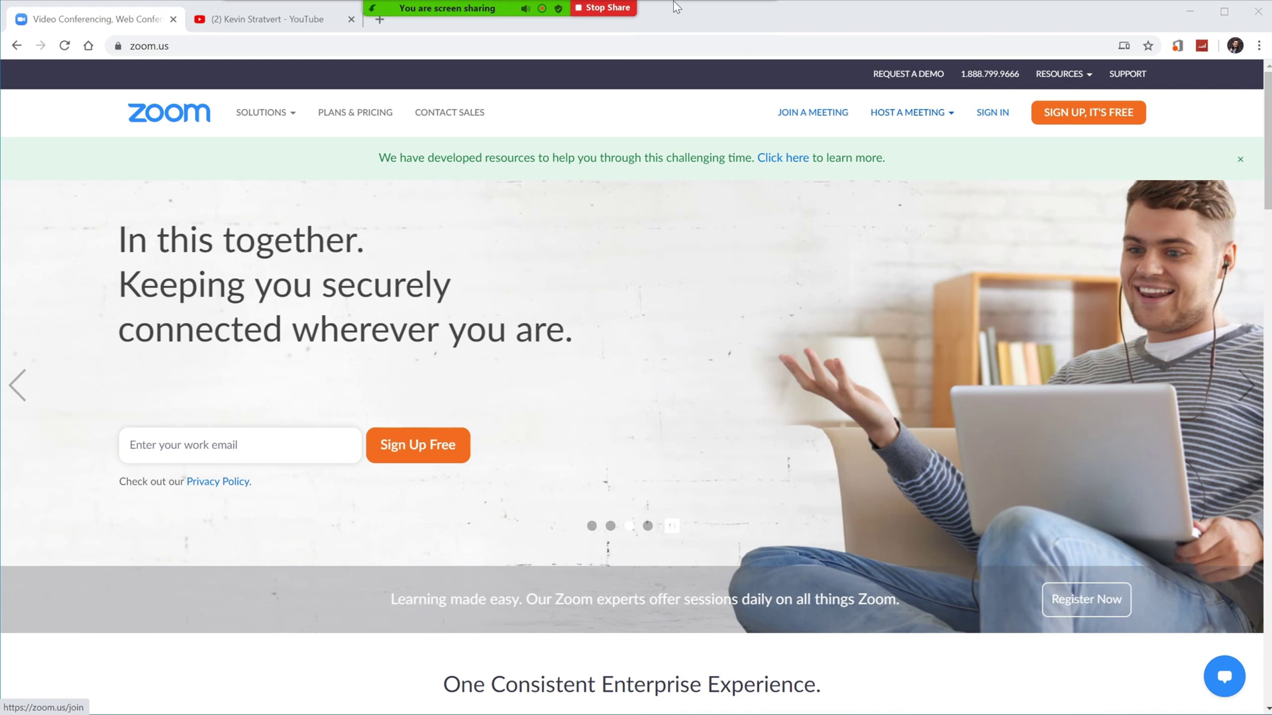
mouse_move(550, 14)
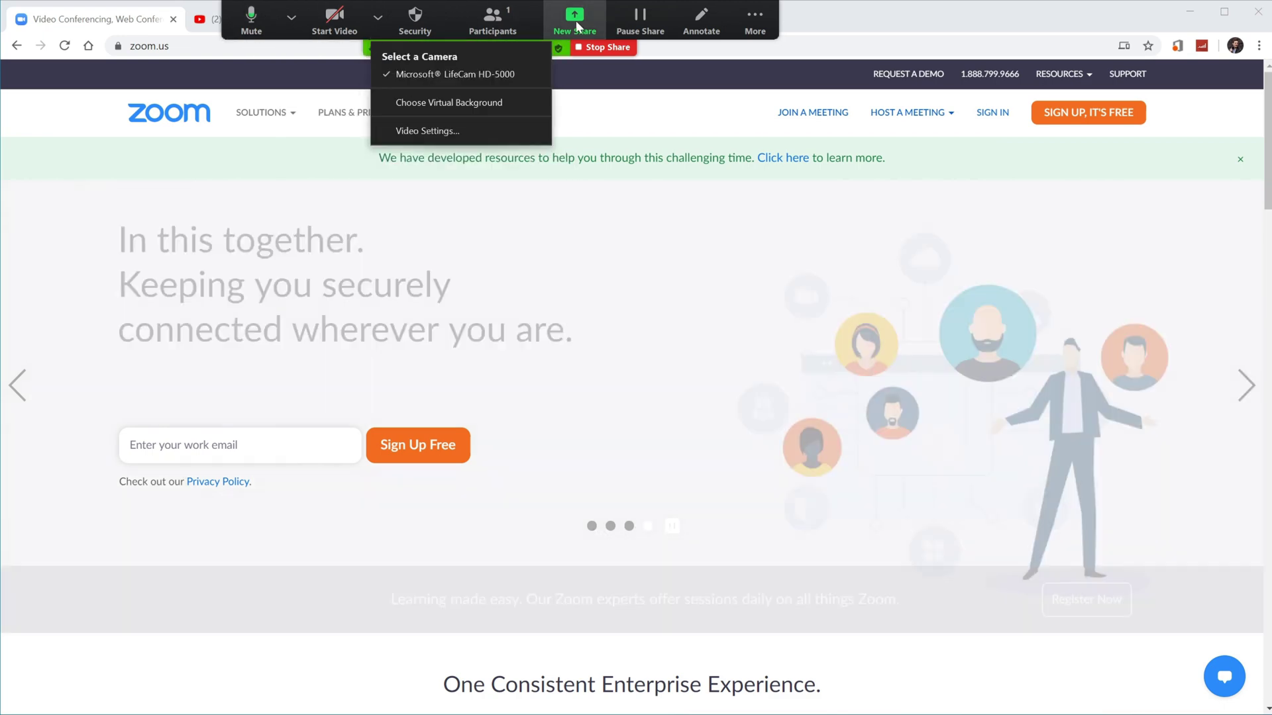
left_click(753, 17)
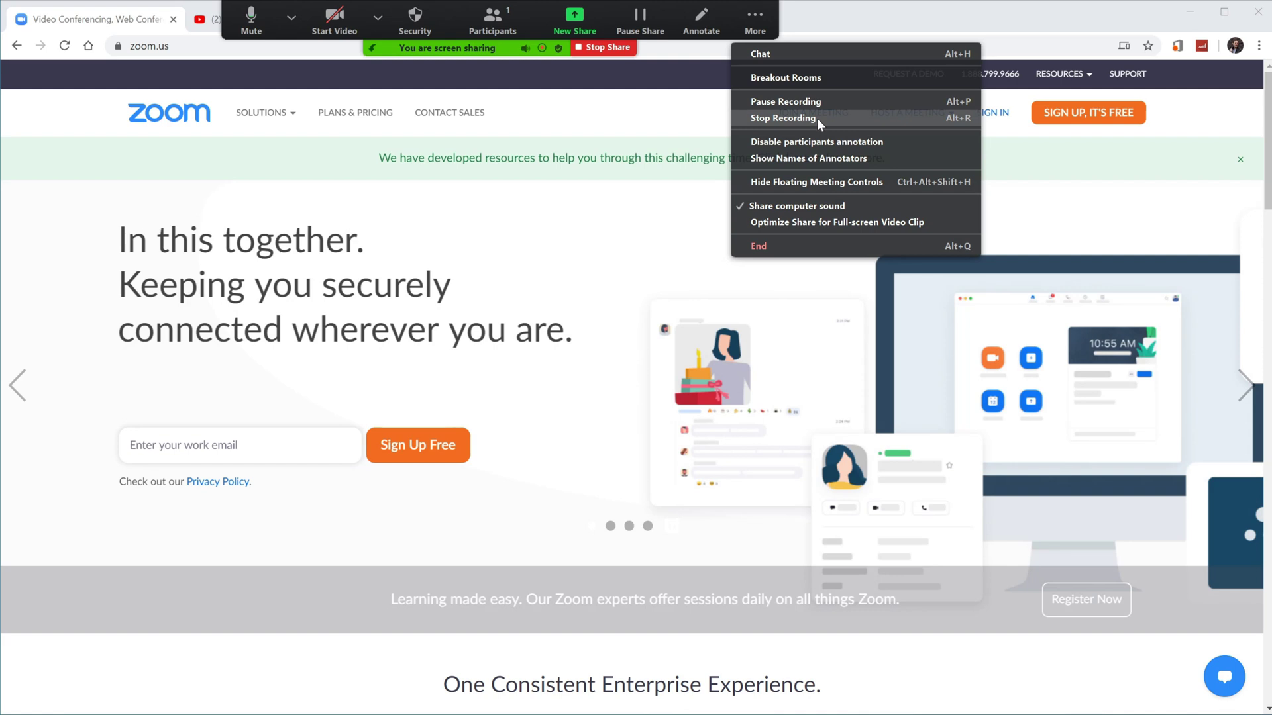
left_click(817, 118)
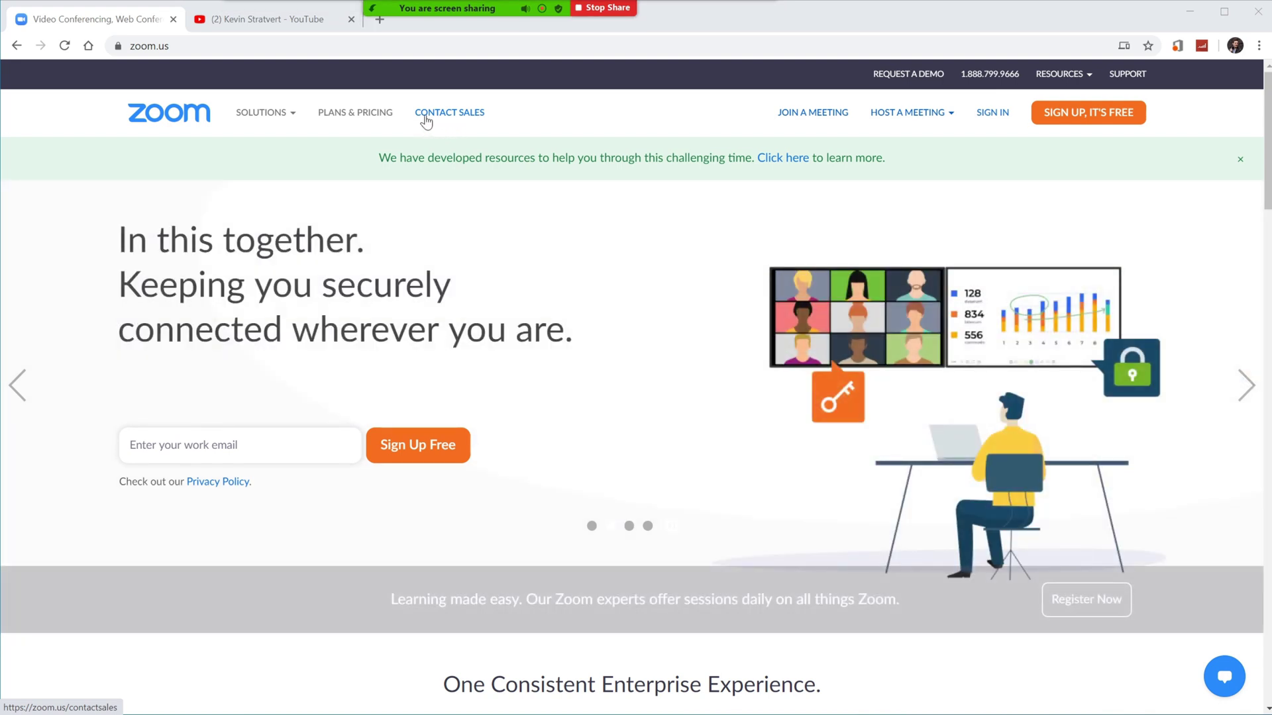
Bring up the YouTube channel page in the shared browser, view its list of videos and return to the channel home.
left_click(291, 19)
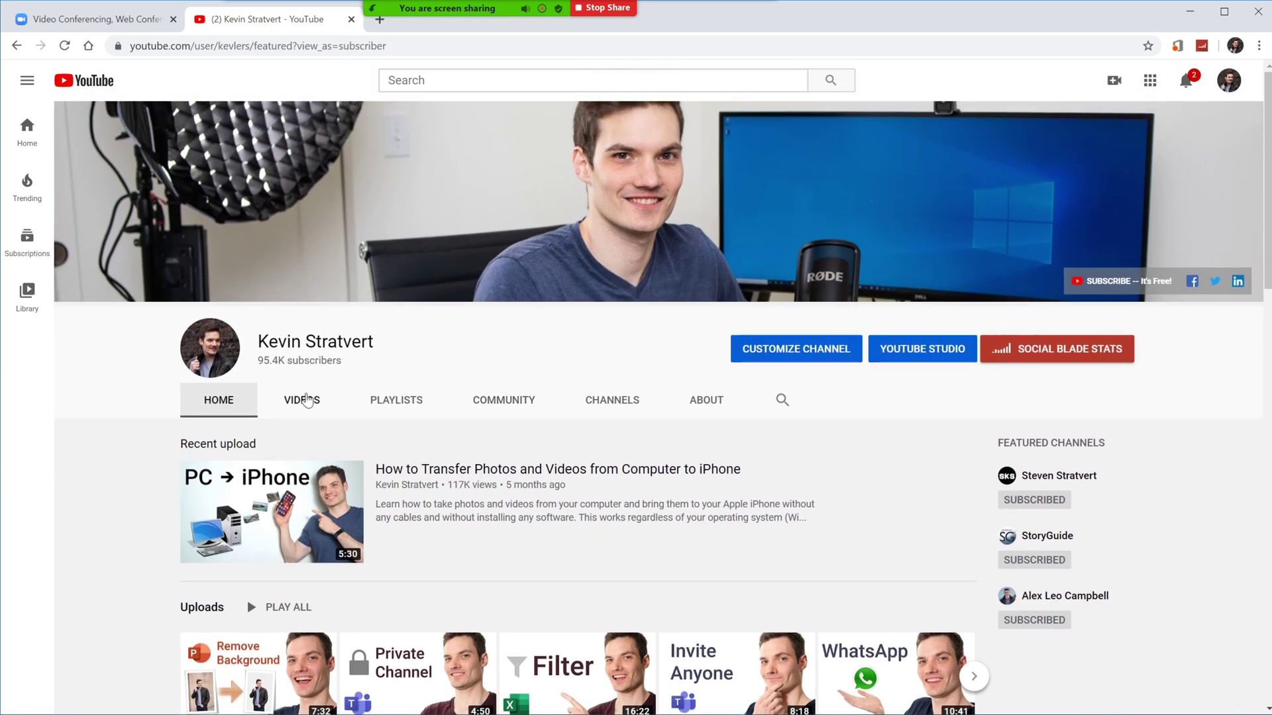
left_click(299, 399)
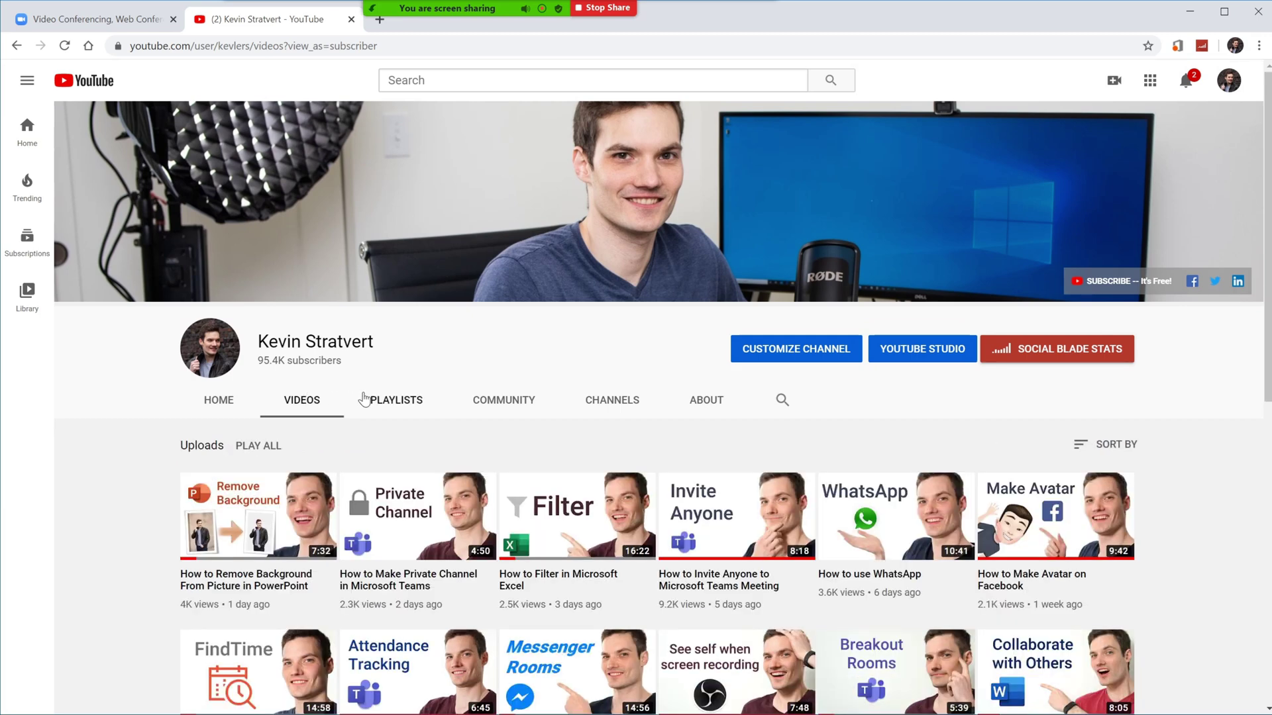
left_click(216, 405)
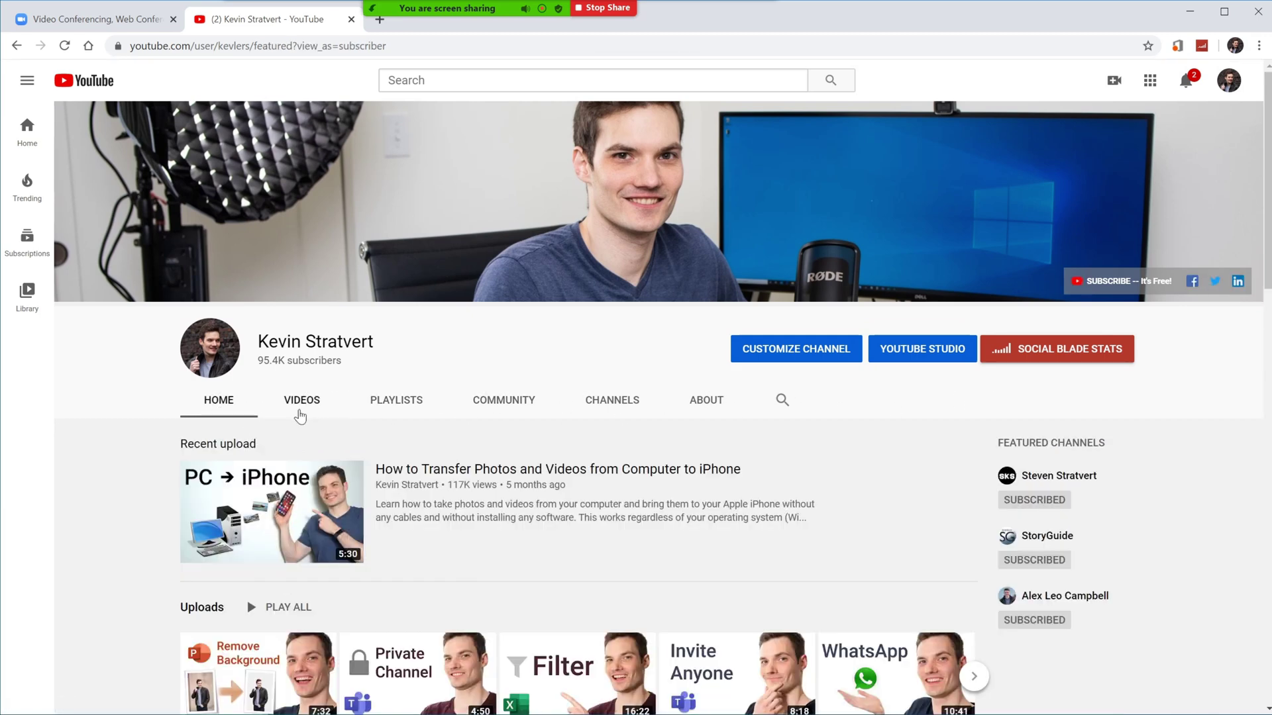
Turn on the webcam video in the meeting while continuing to share the screen.
mouse_move(468, 8)
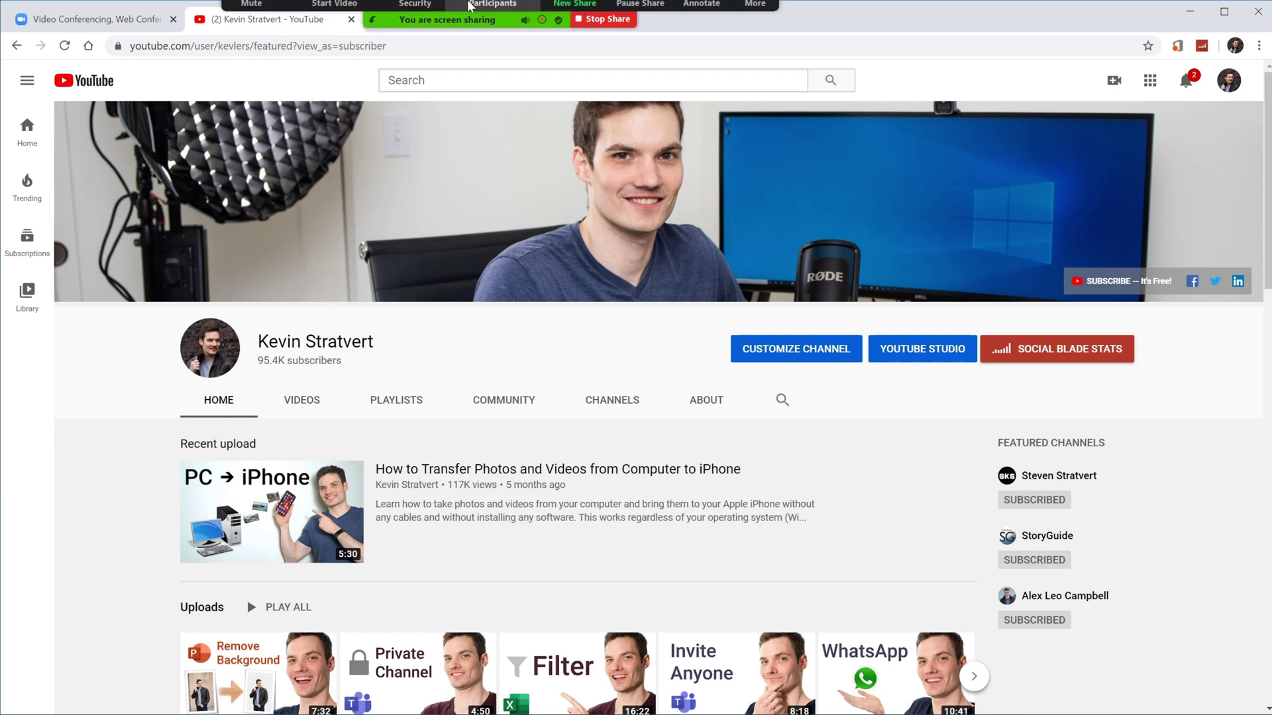
left_click(377, 17)
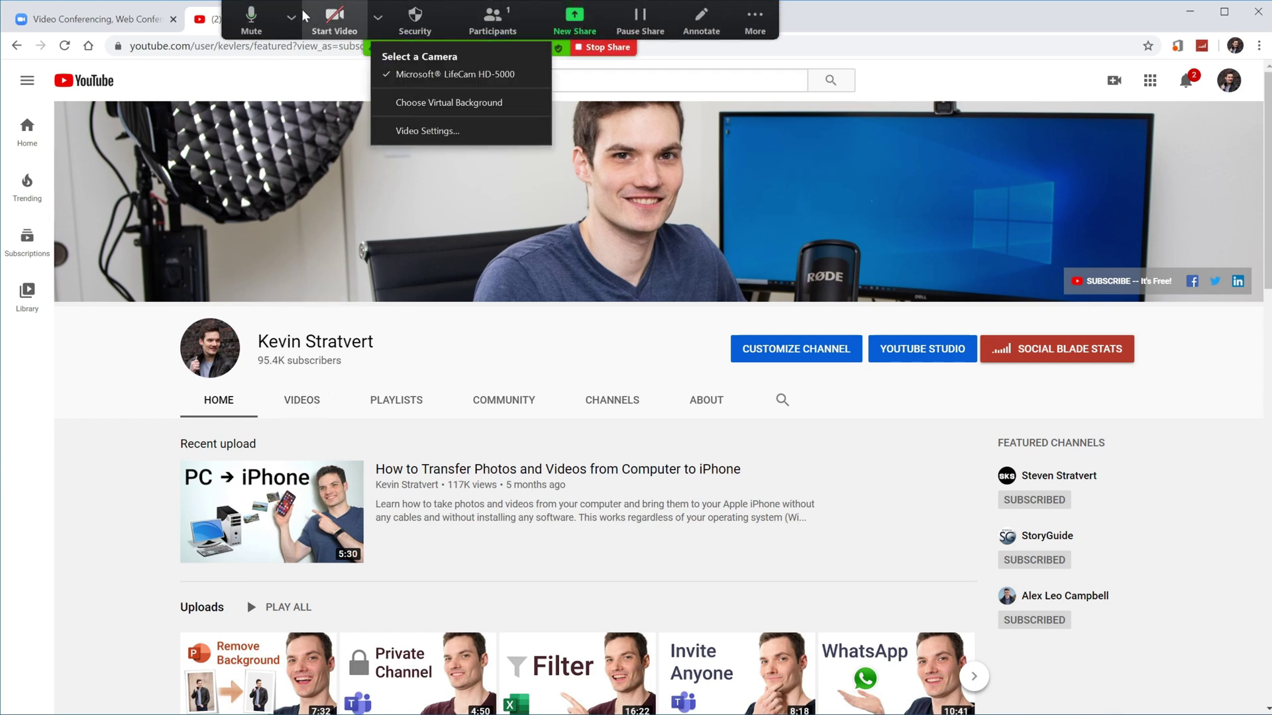
left_click(339, 27)
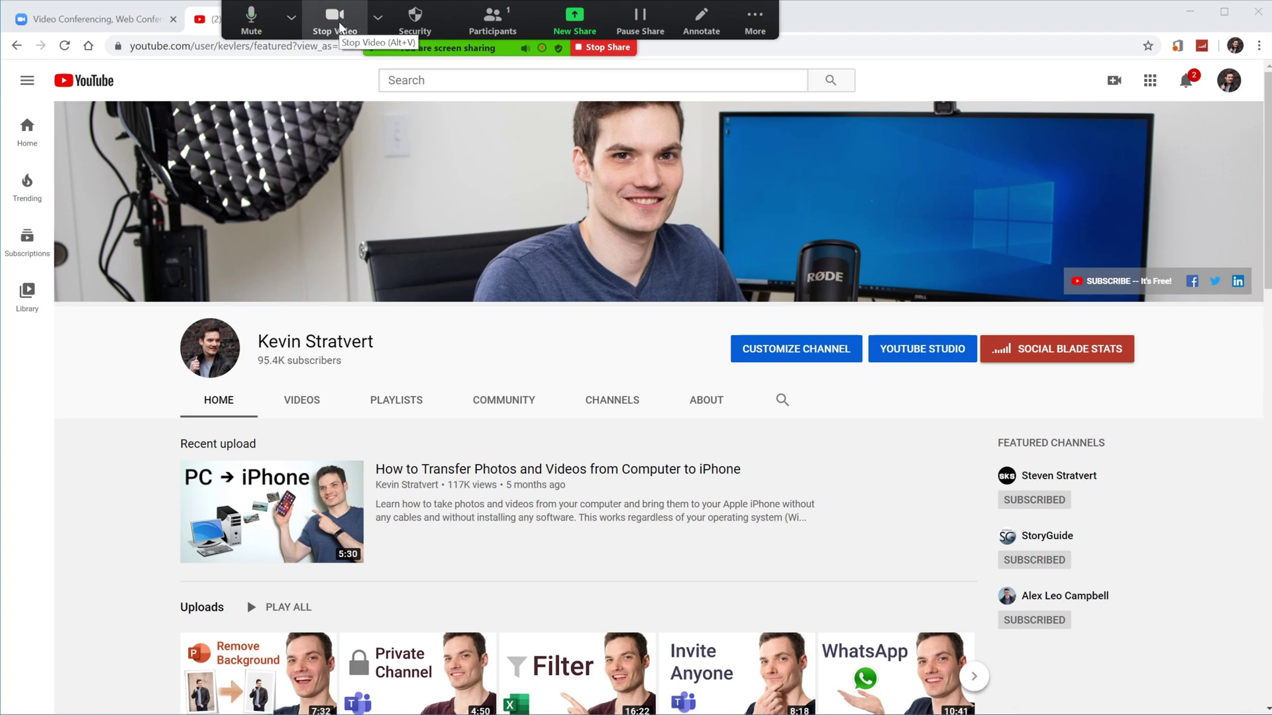
Try the San Francisco virtual background for the webcam, apply the green grass image instead, and close the settings.
left_click(377, 20)
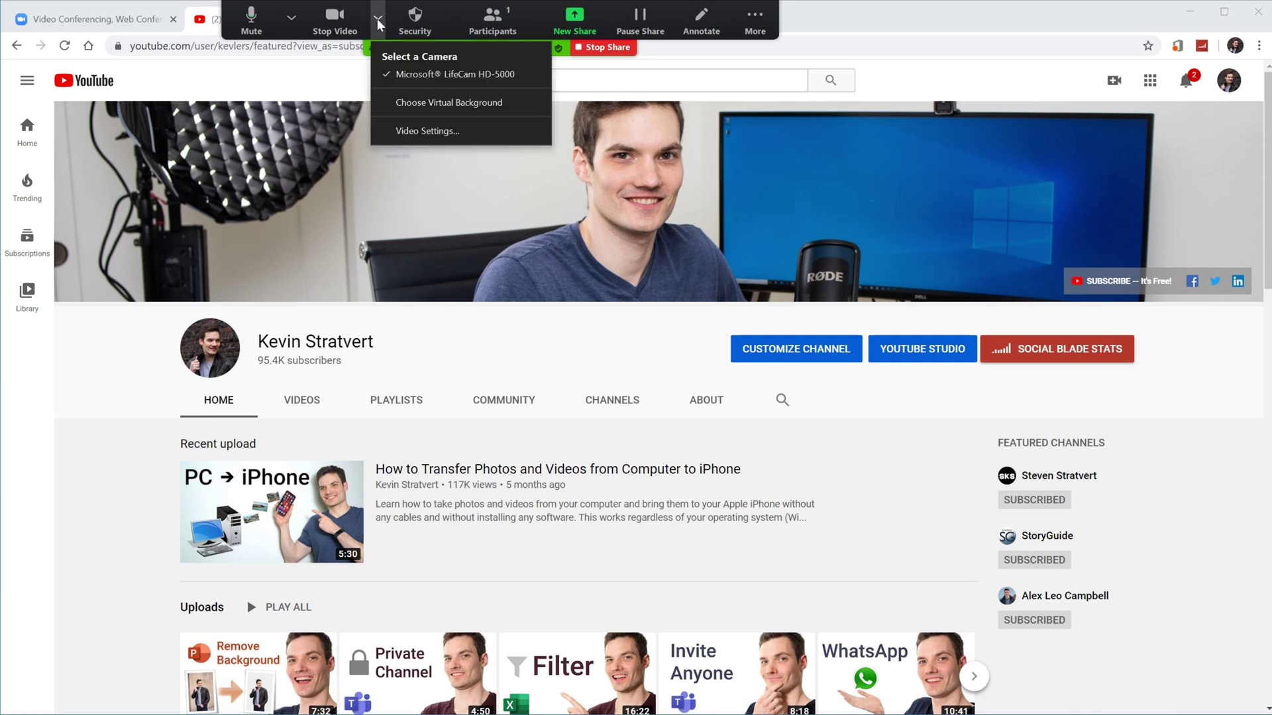
left_click(447, 102)
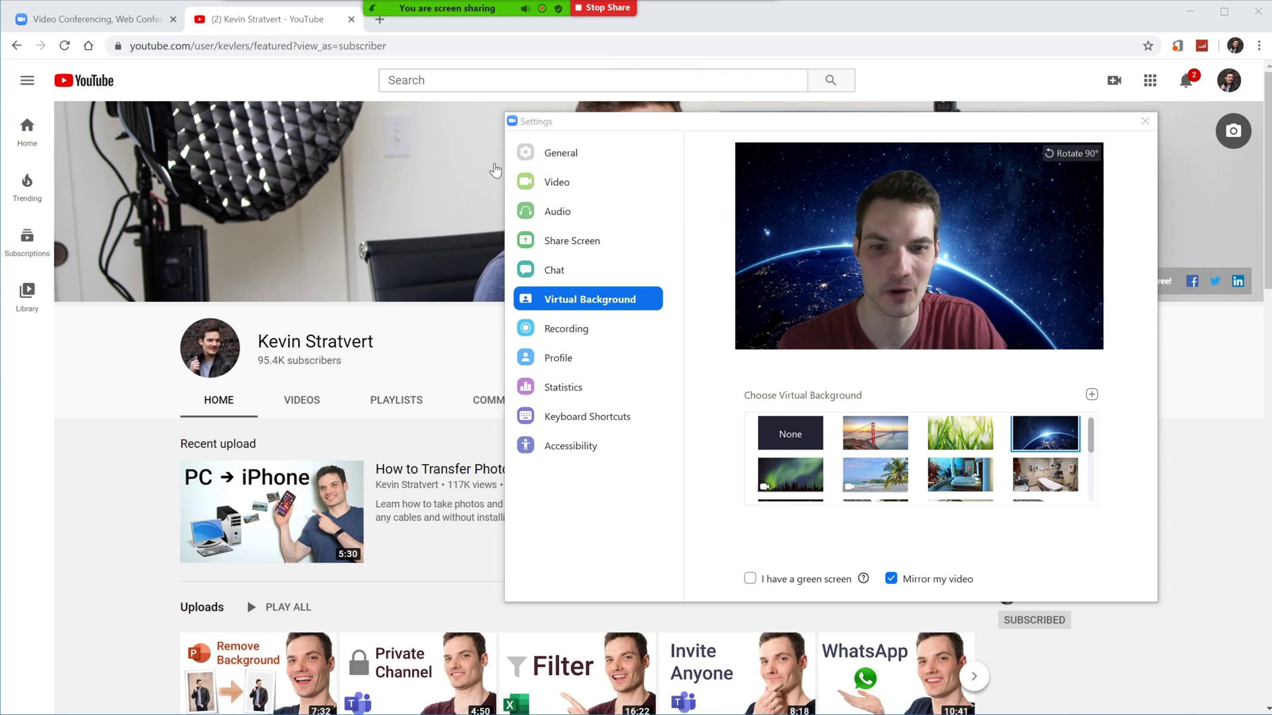
left_click(888, 437)
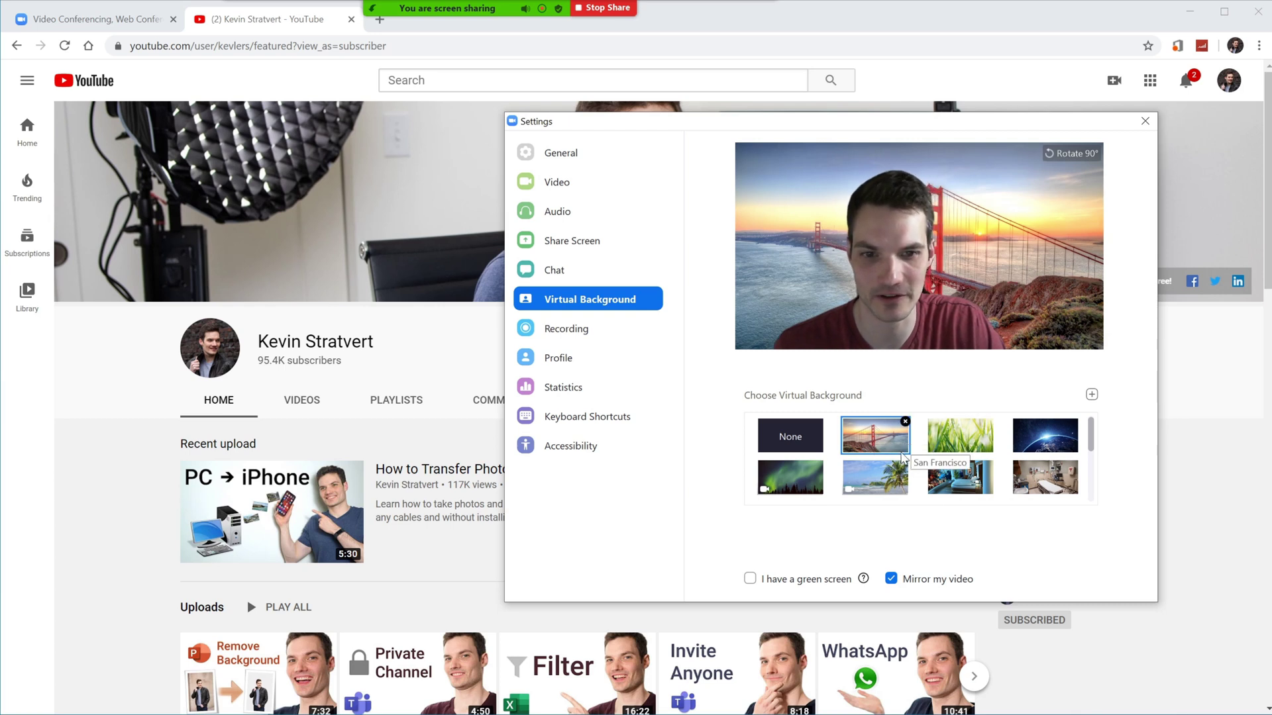
left_click(961, 443)
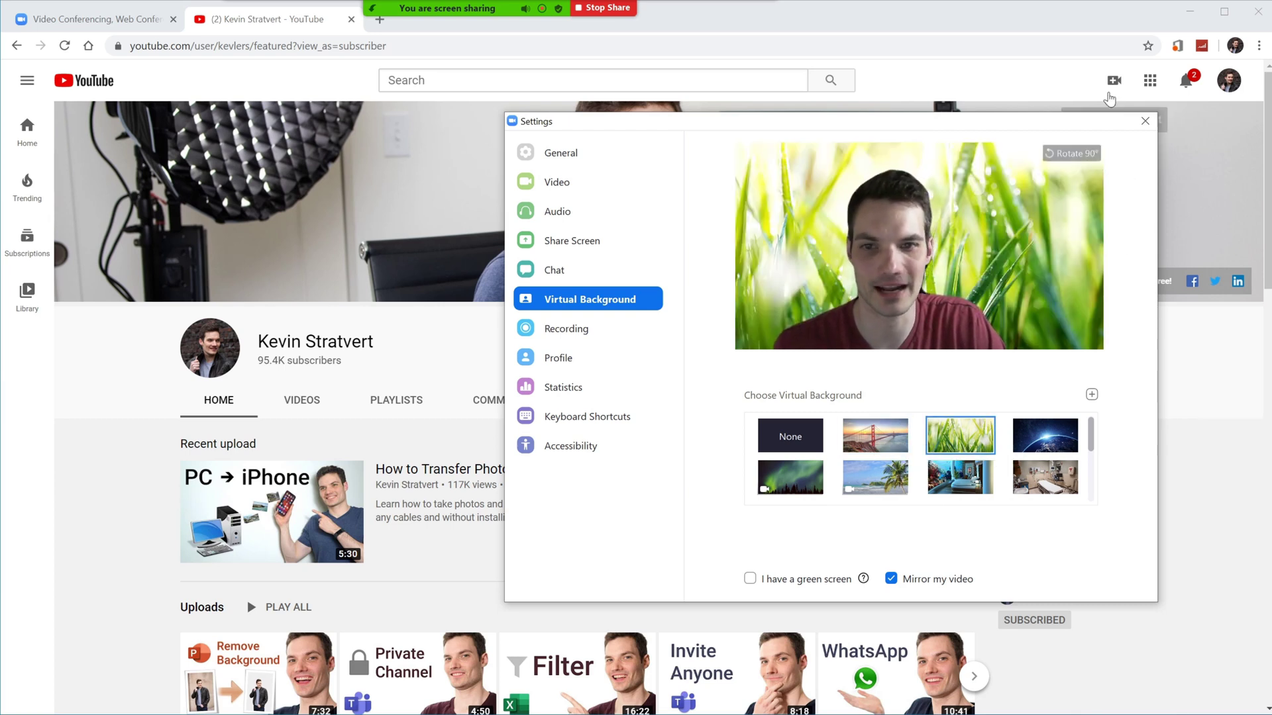
left_click(1144, 122)
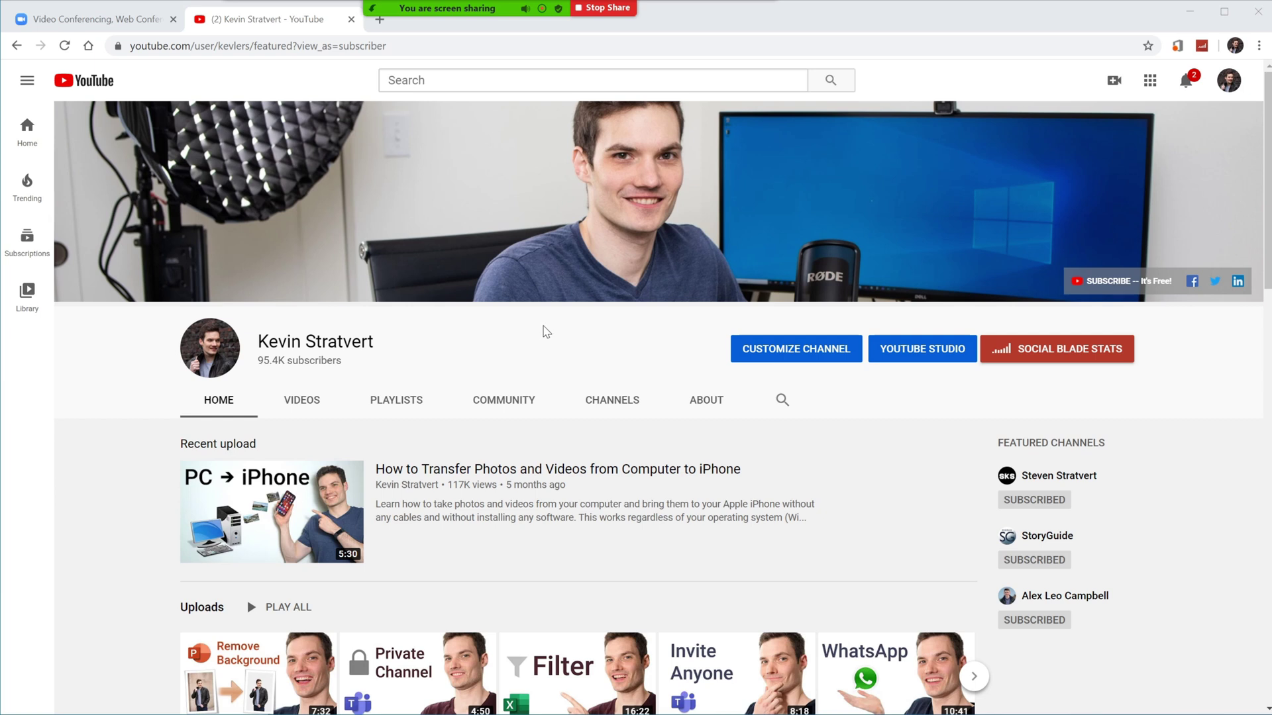
Annotate the shared page with freehand outlines around the recent upload thumbnail and the uploads row, plus an arrow pointing at that row.
mouse_move(492, 5)
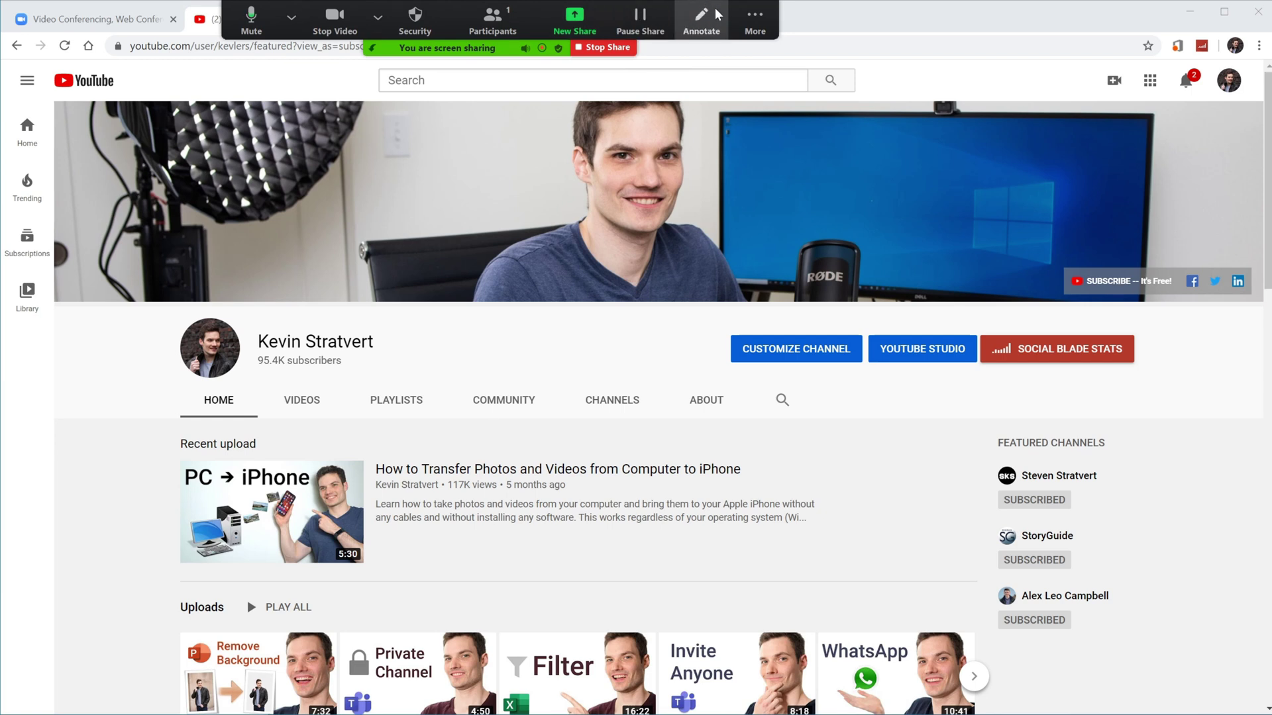
left_click(713, 17)
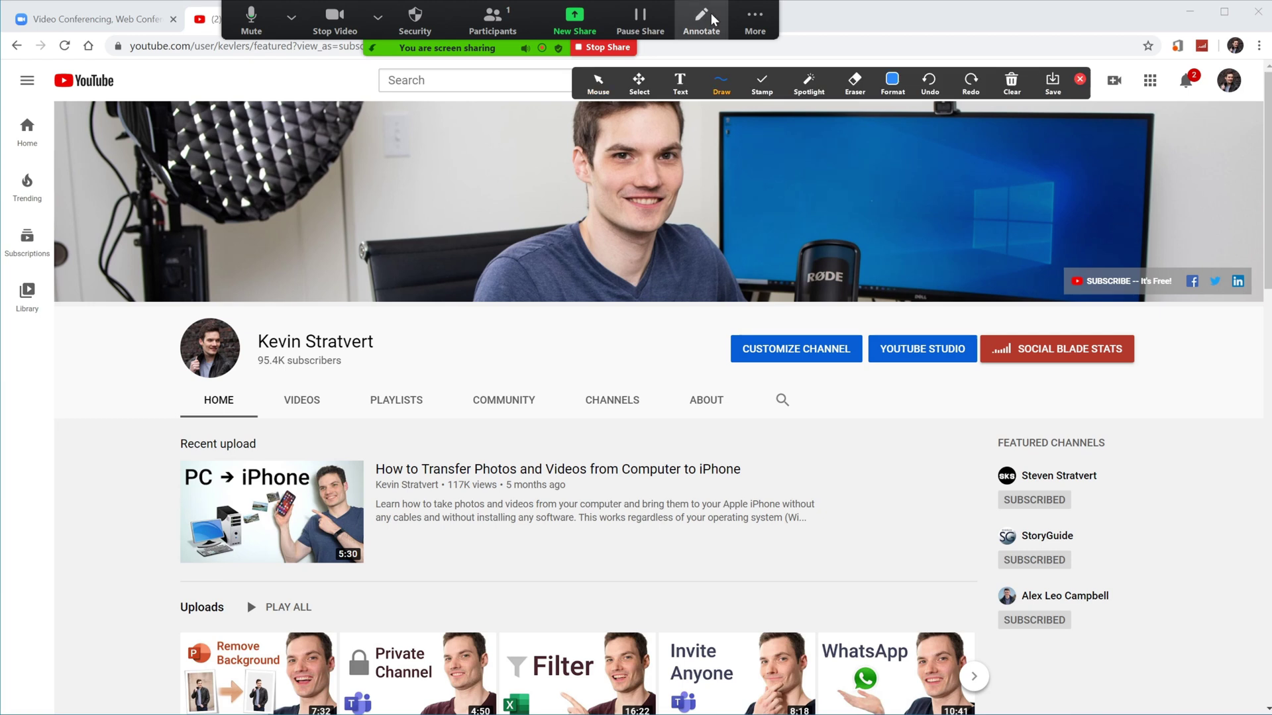
left_click(716, 80)
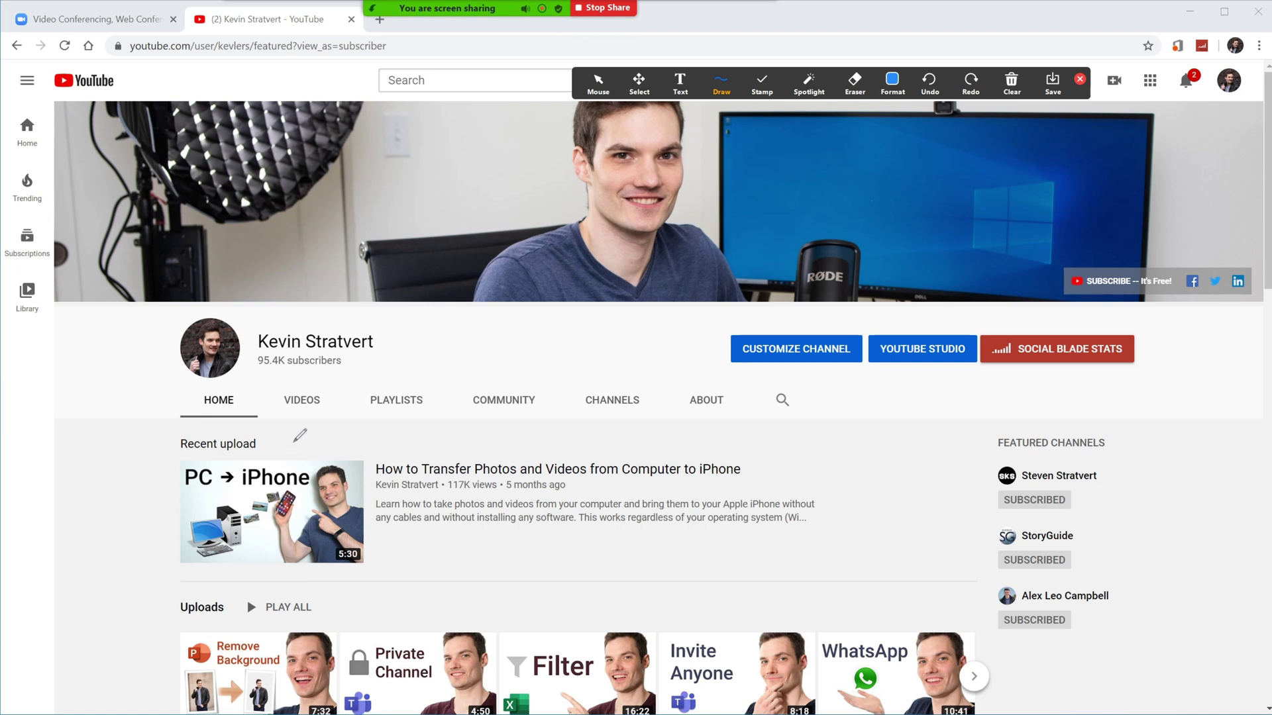
mouse_move(296, 443)
left_mouse_down()
mouse_move(250, 446)
mouse_move(159, 516)
mouse_move(229, 569)
mouse_move(382, 565)
mouse_move(368, 436)
mouse_move(298, 444)
left_mouse_up()
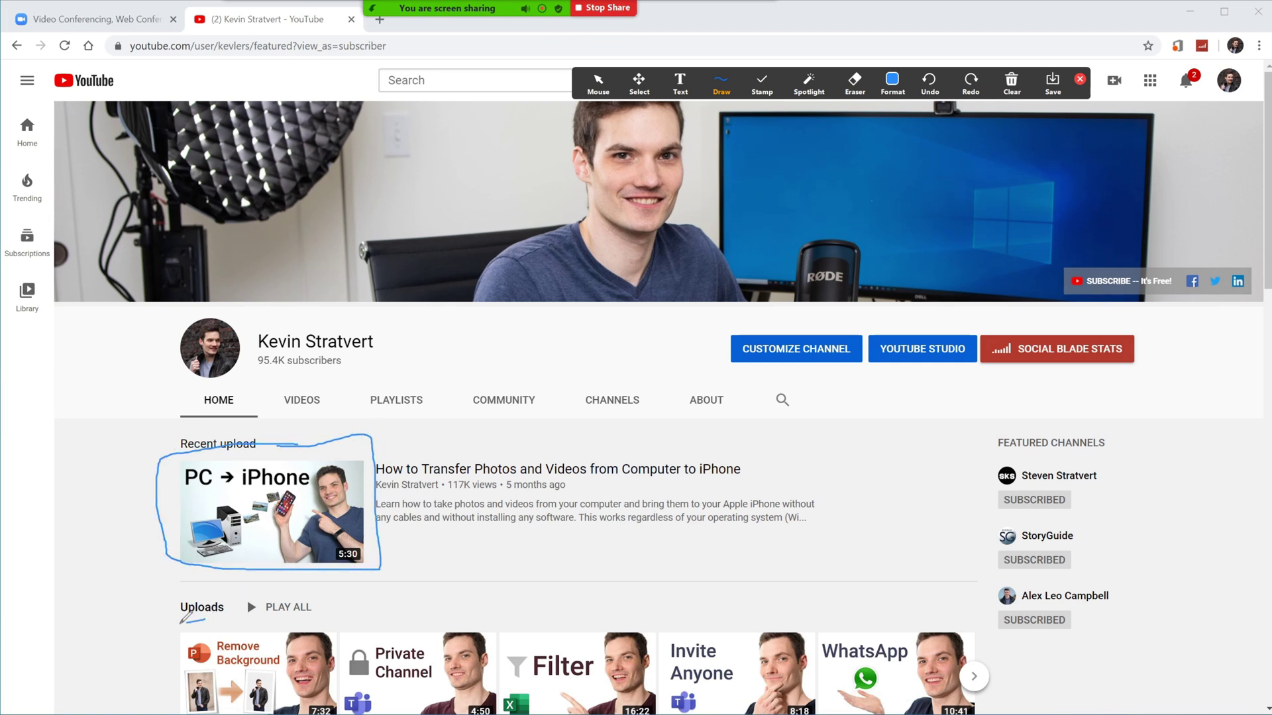
mouse_move(183, 621)
left_mouse_down()
mouse_move(171, 682)
mouse_move(255, 699)
mouse_move(517, 698)
mouse_move(944, 690)
mouse_move(997, 613)
mouse_move(180, 622)
left_mouse_up()
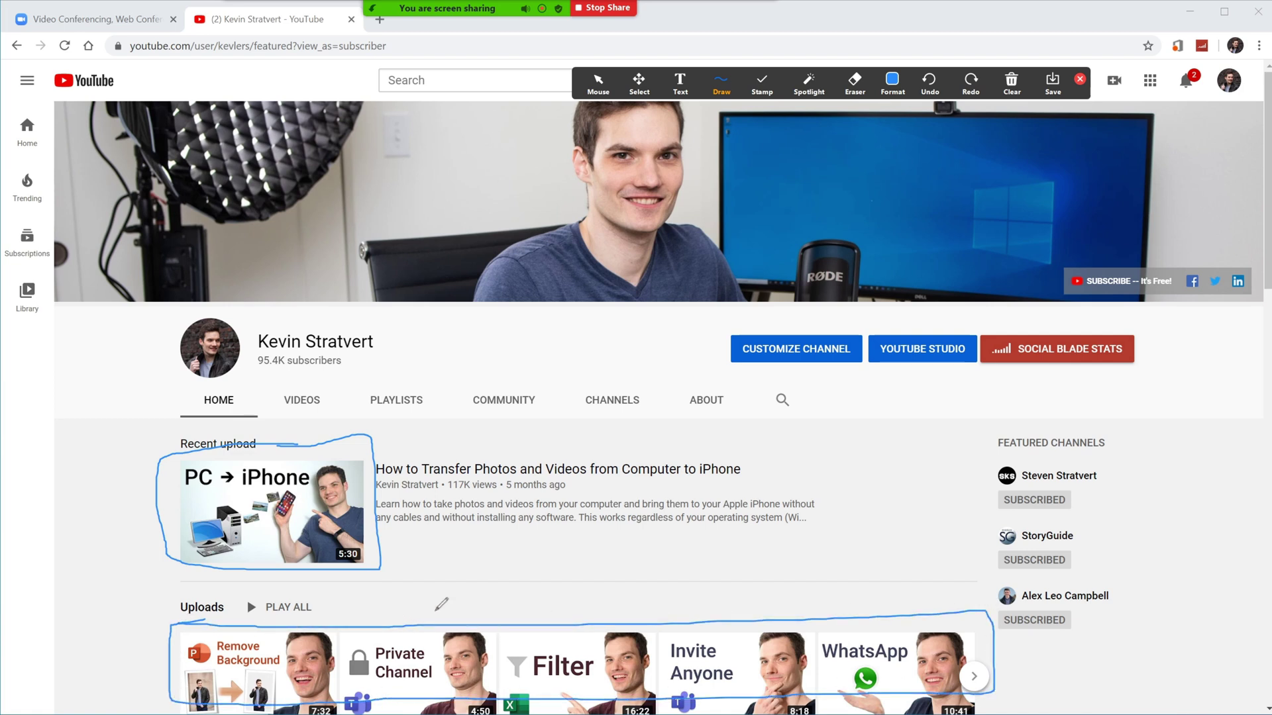
mouse_move(548, 623)
left_mouse_down()
mouse_move(633, 520)
mouse_move(544, 566)
left_mouse_up()
left_click_drag(548, 622, 621, 584)
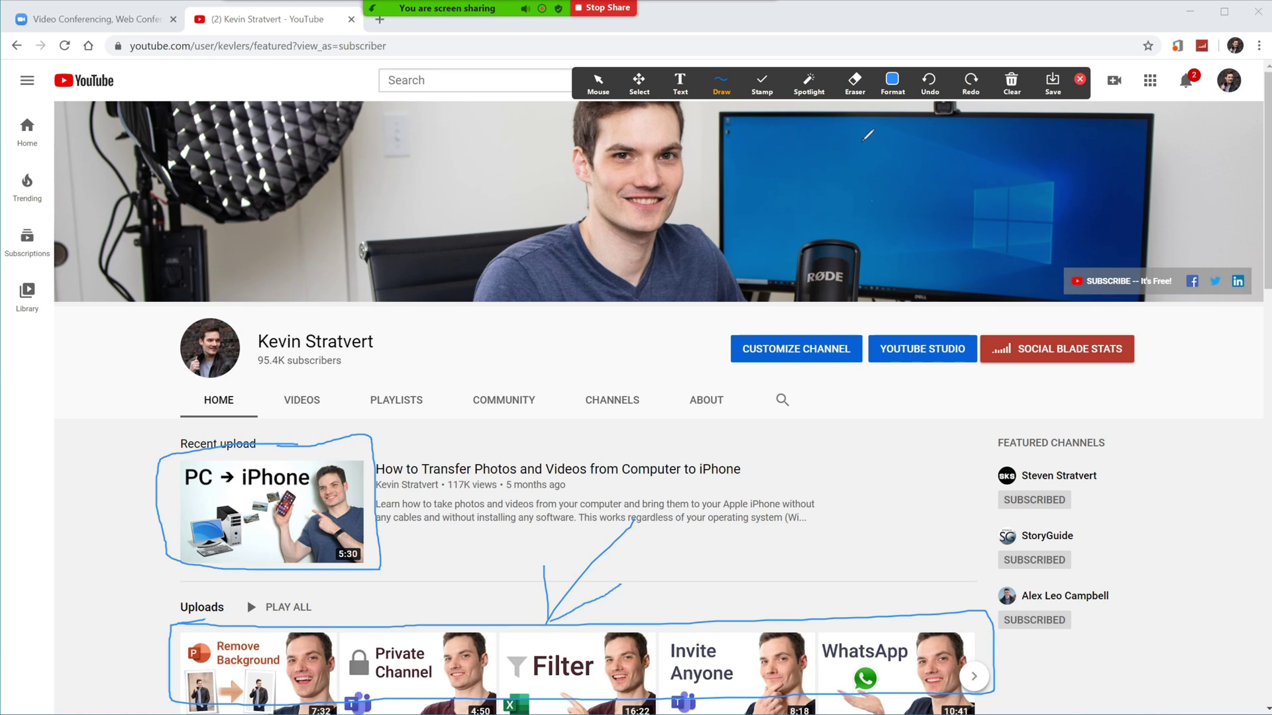
Stamp blue arrows beside the Subscribe link on the channel banner.
left_click(762, 83)
left_click(759, 114)
left_click(1059, 286)
left_click(1064, 295)
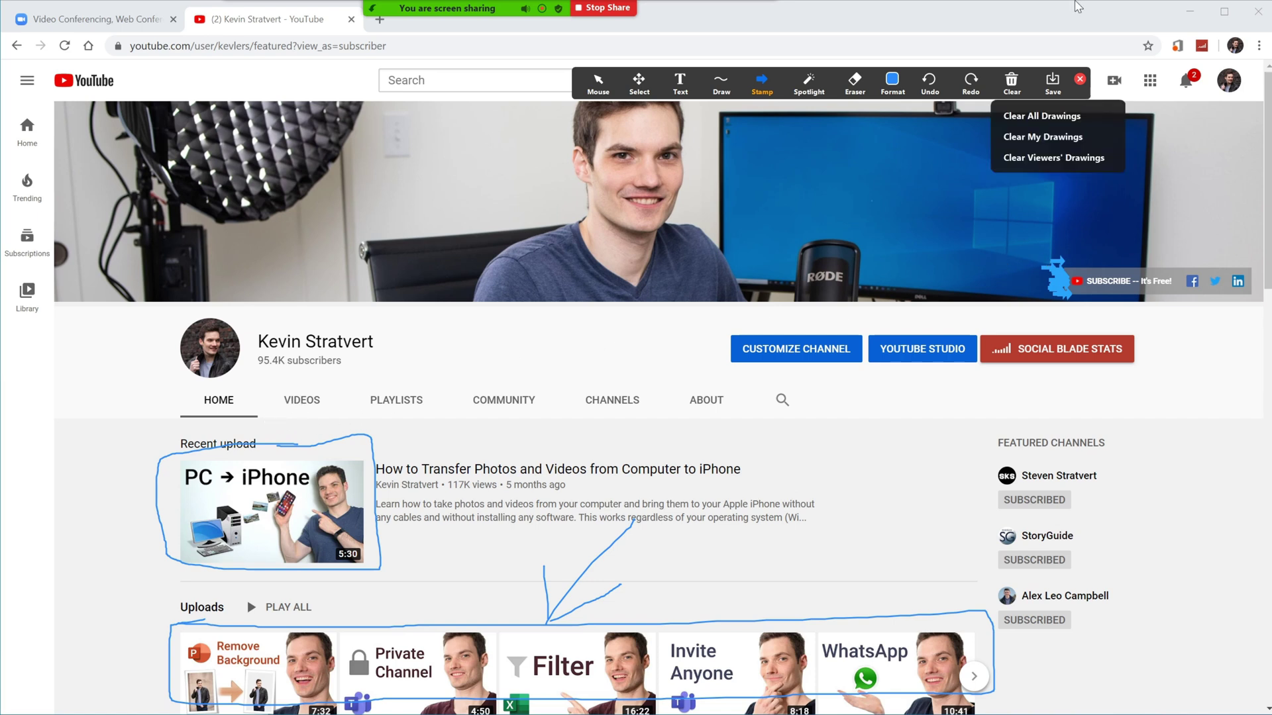
Stop recording the meeting while keeping the screen share running.
mouse_move(475, 9)
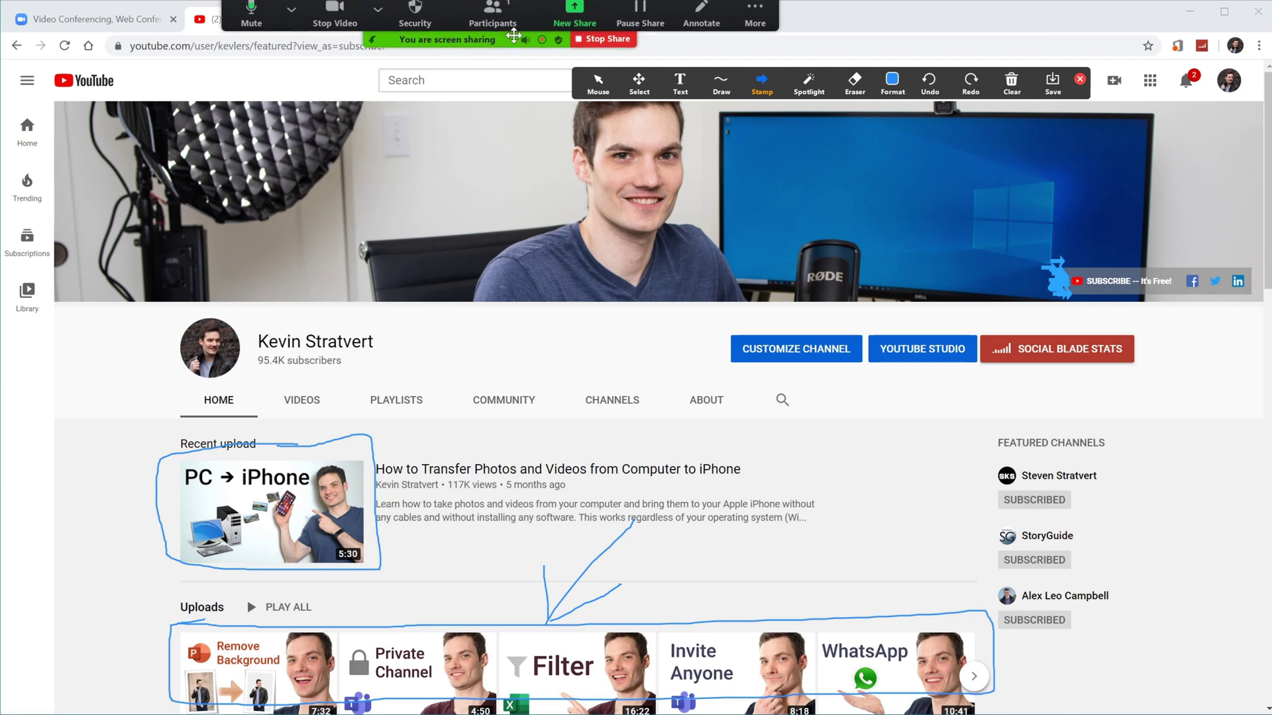
left_click(762, 18)
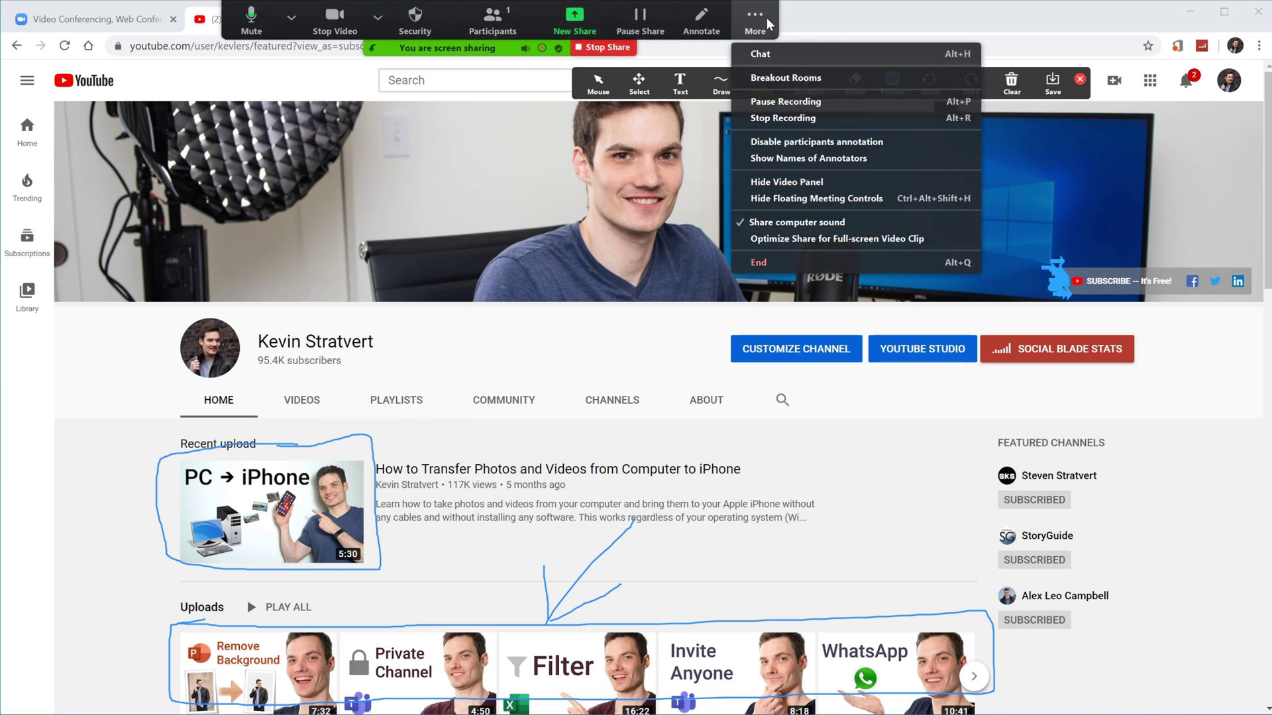
left_click(793, 100)
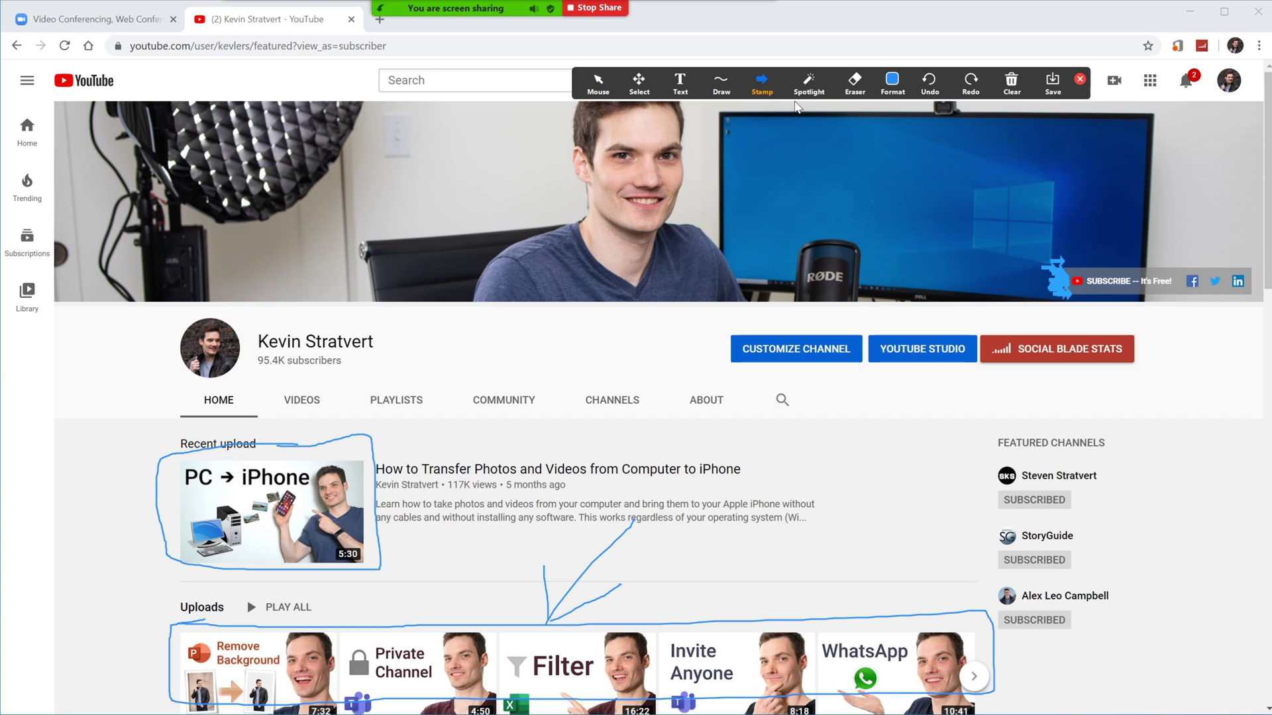
Resume the paused meeting recording and stop it while the screen share keeps running.
left_click(755, 19)
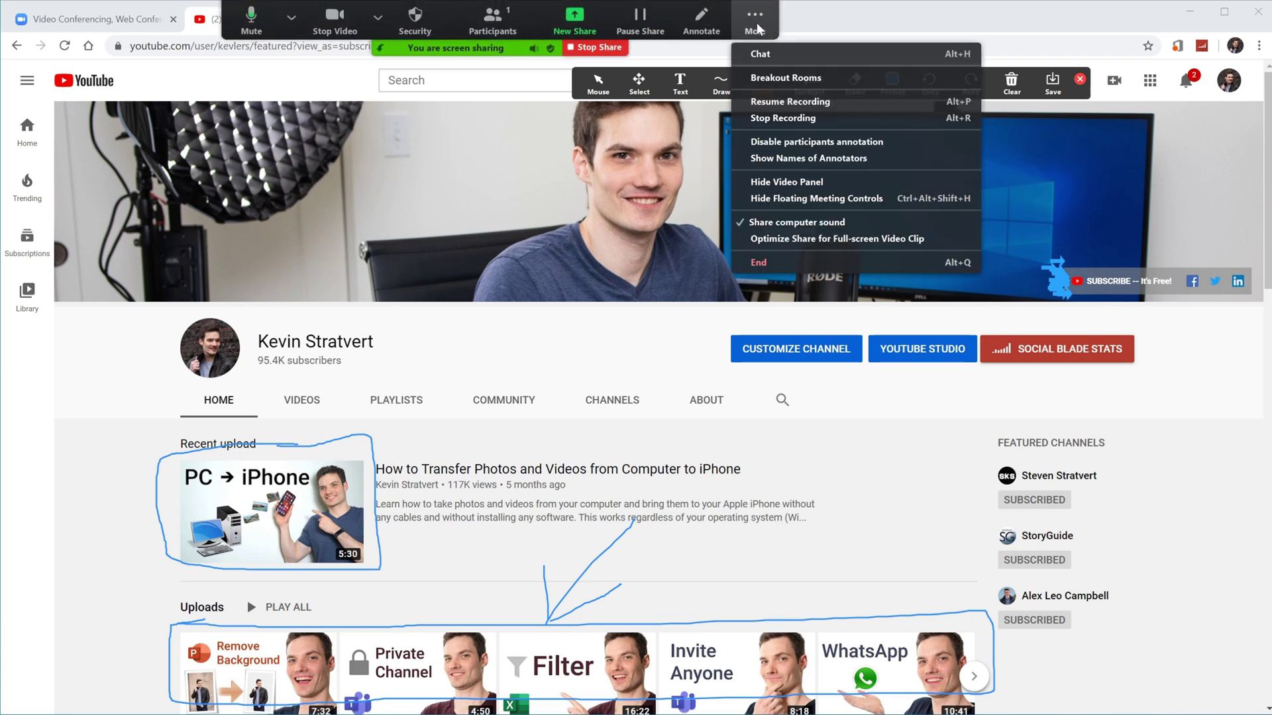
left_click(788, 106)
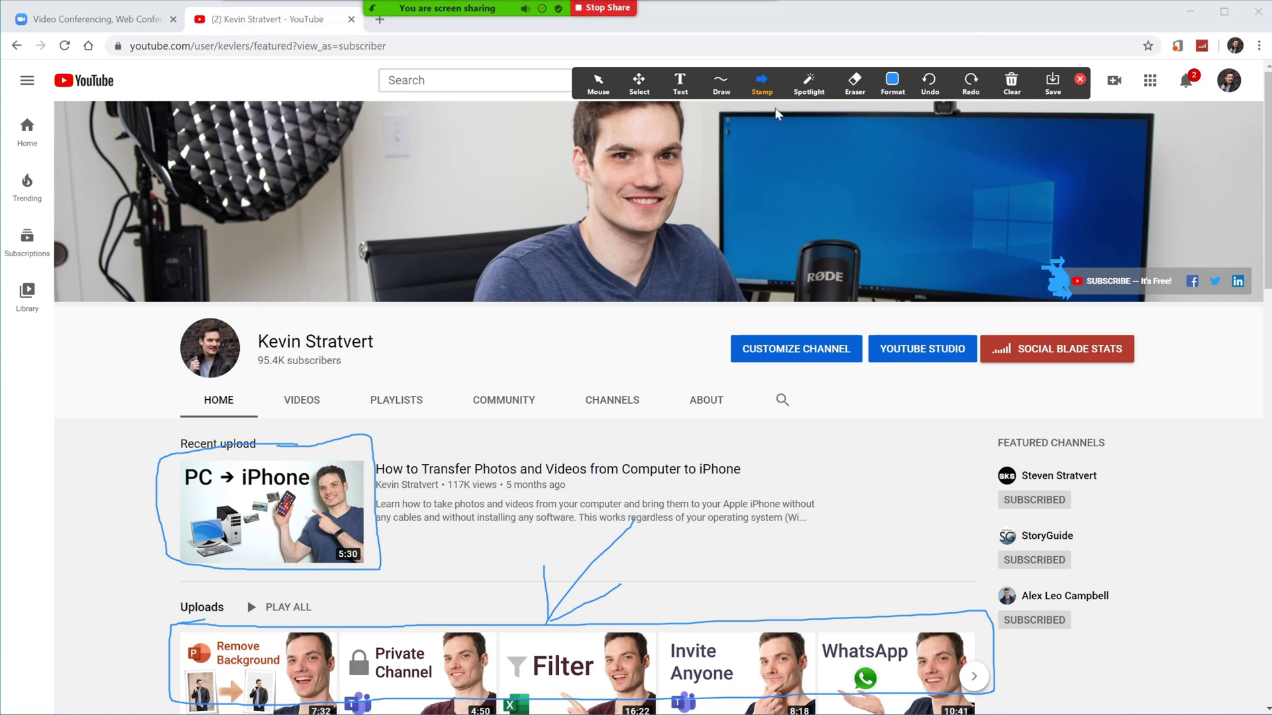
left_click(762, 13)
left_click(763, 11)
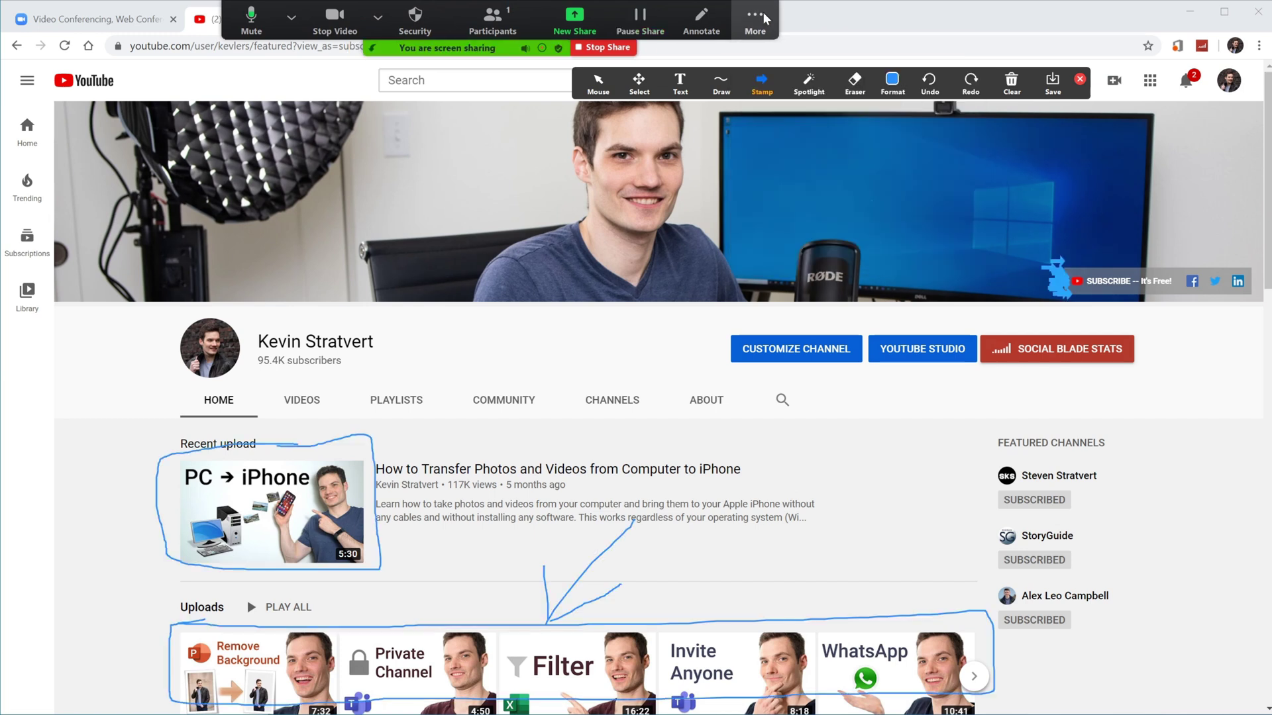
left_click(763, 13)
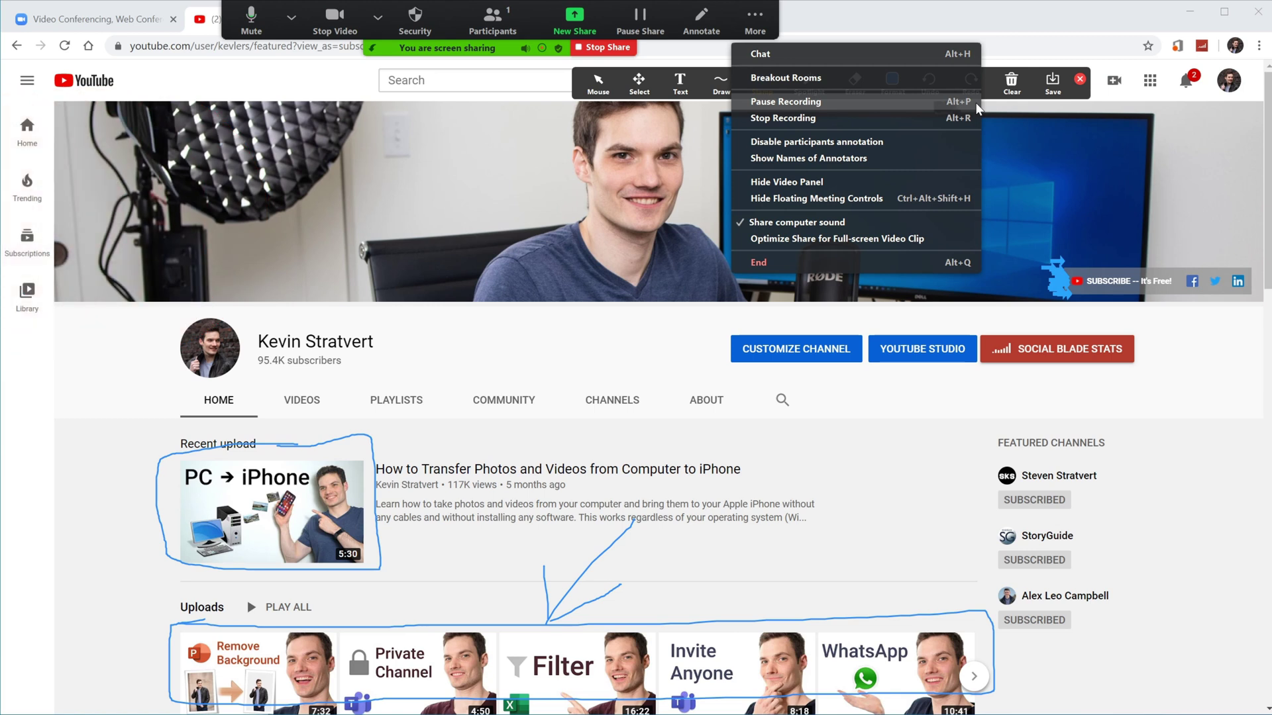
left_click(941, 112)
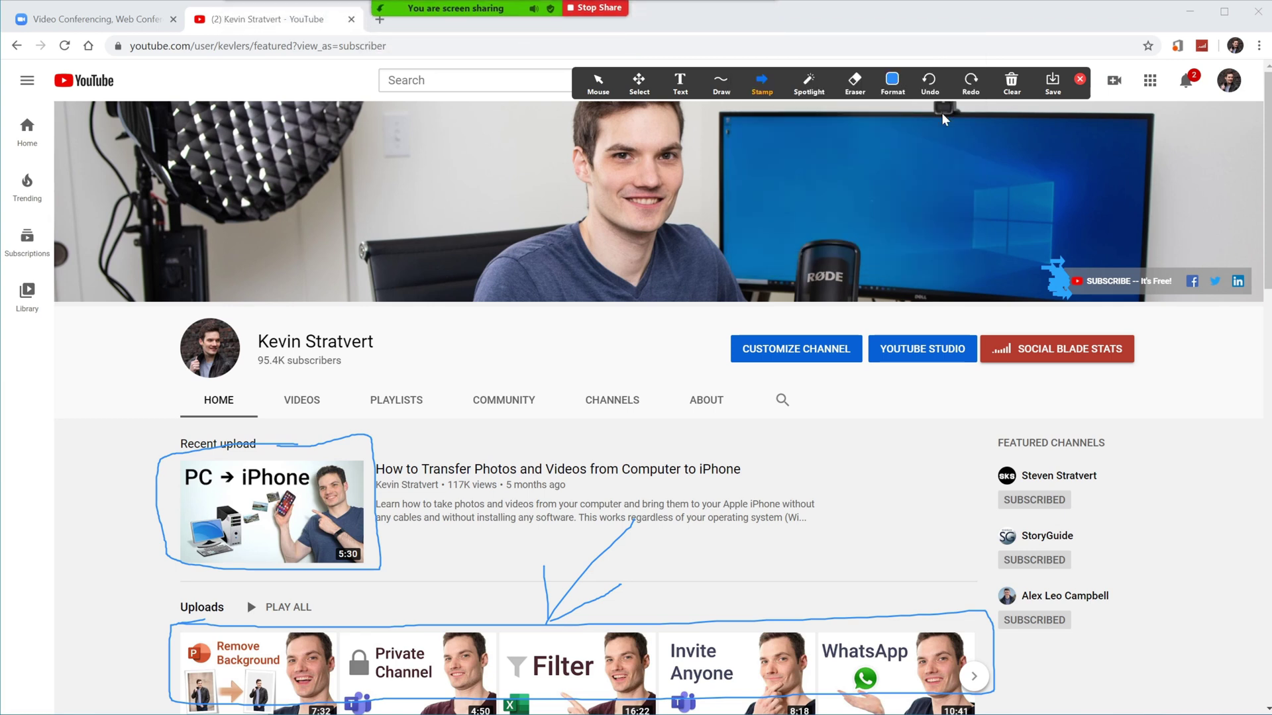
Stop sharing the screen and end the meeting for all participants.
left_click(591, 9)
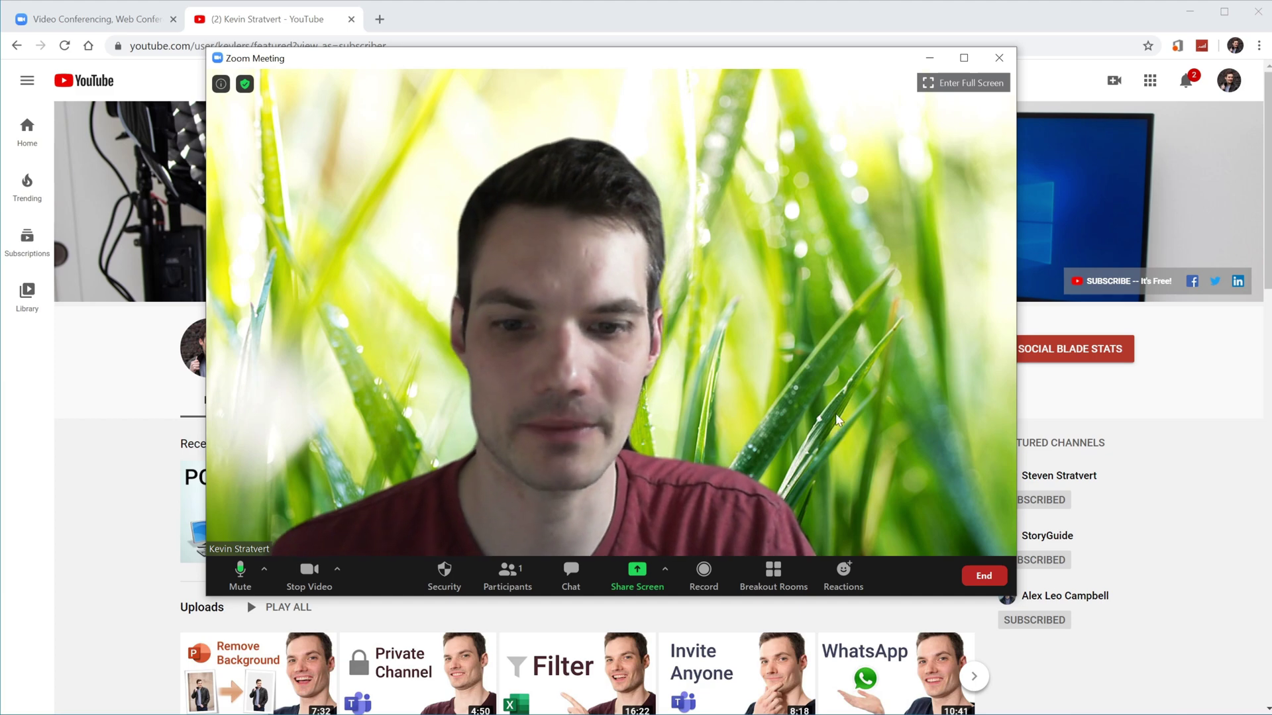
left_click(975, 577)
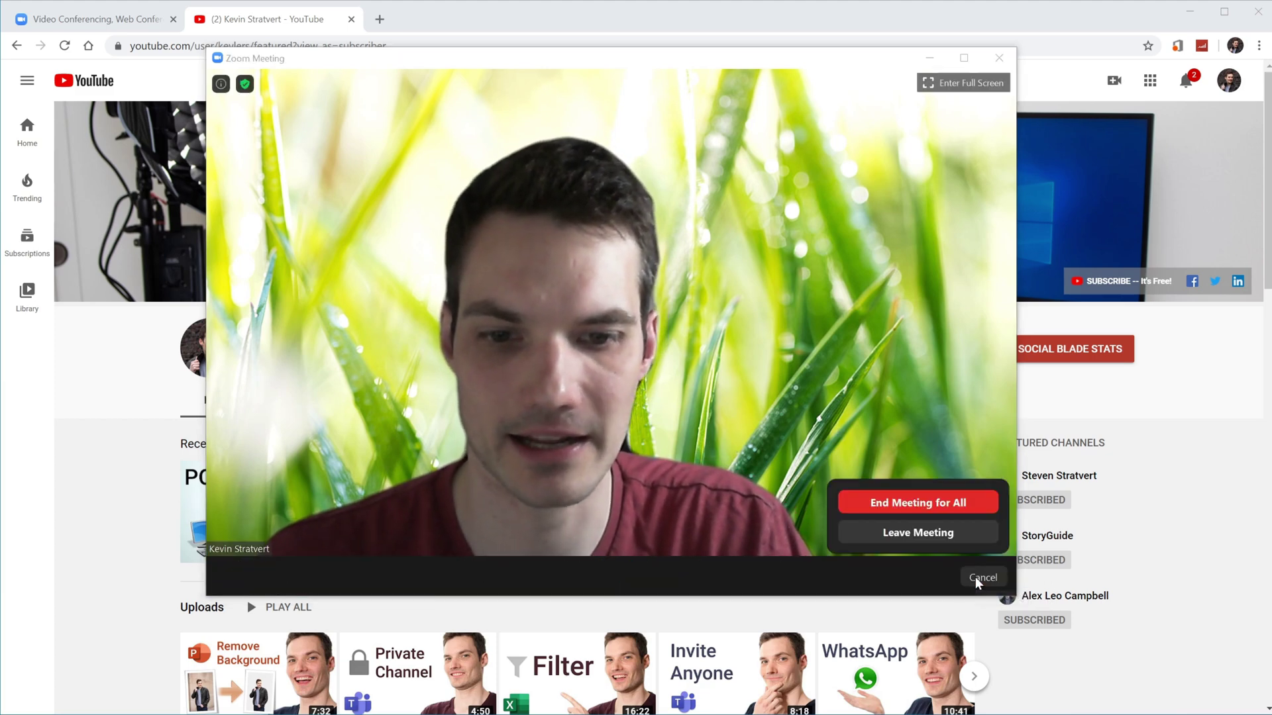
left_click(953, 504)
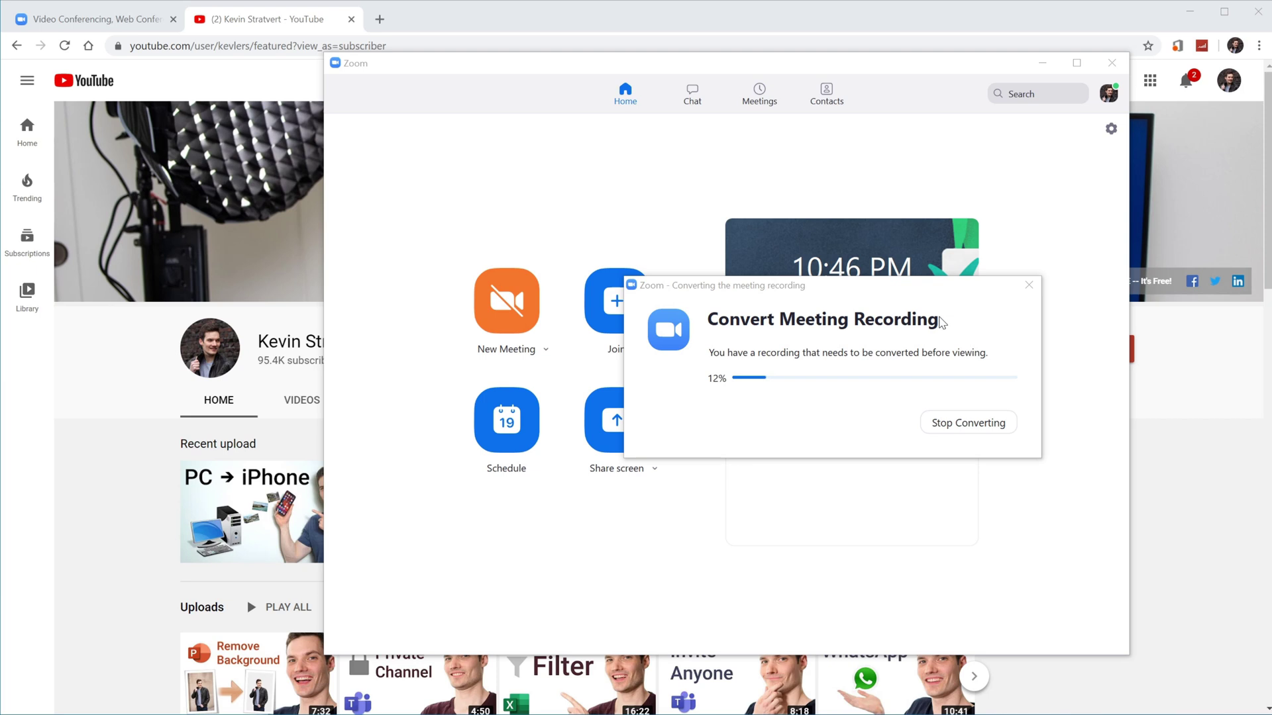
Move the recording conversion dialog aside, and reposition and enlarge the recording's folder window until its full path and columns fit.
left_click_drag(922, 287, 803, 286)
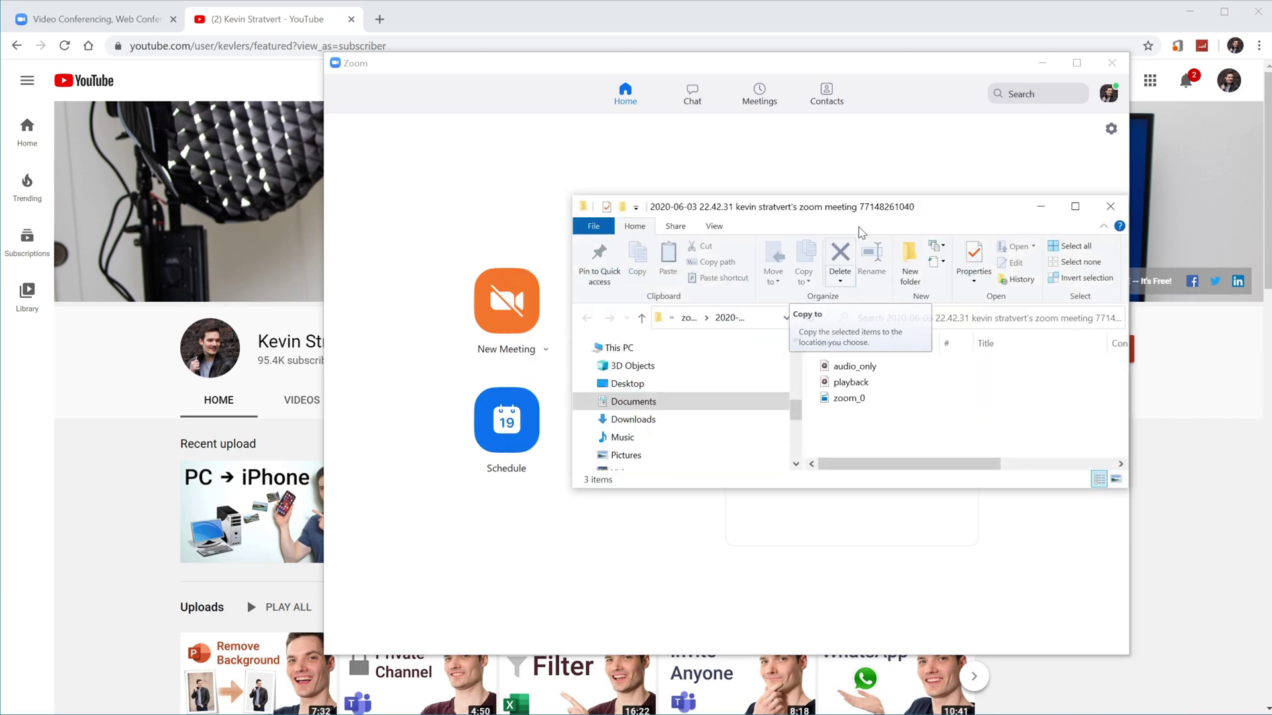
left_click_drag(919, 211, 713, 138)
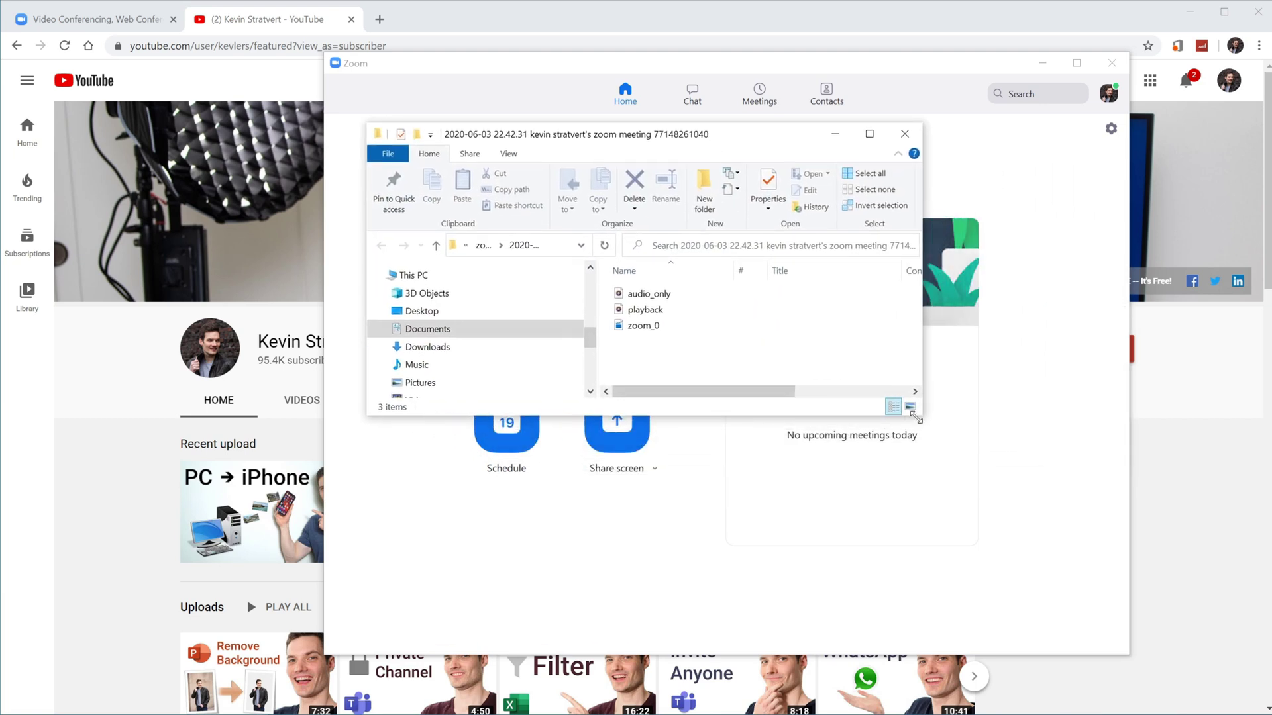
left_click_drag(919, 418, 1064, 582)
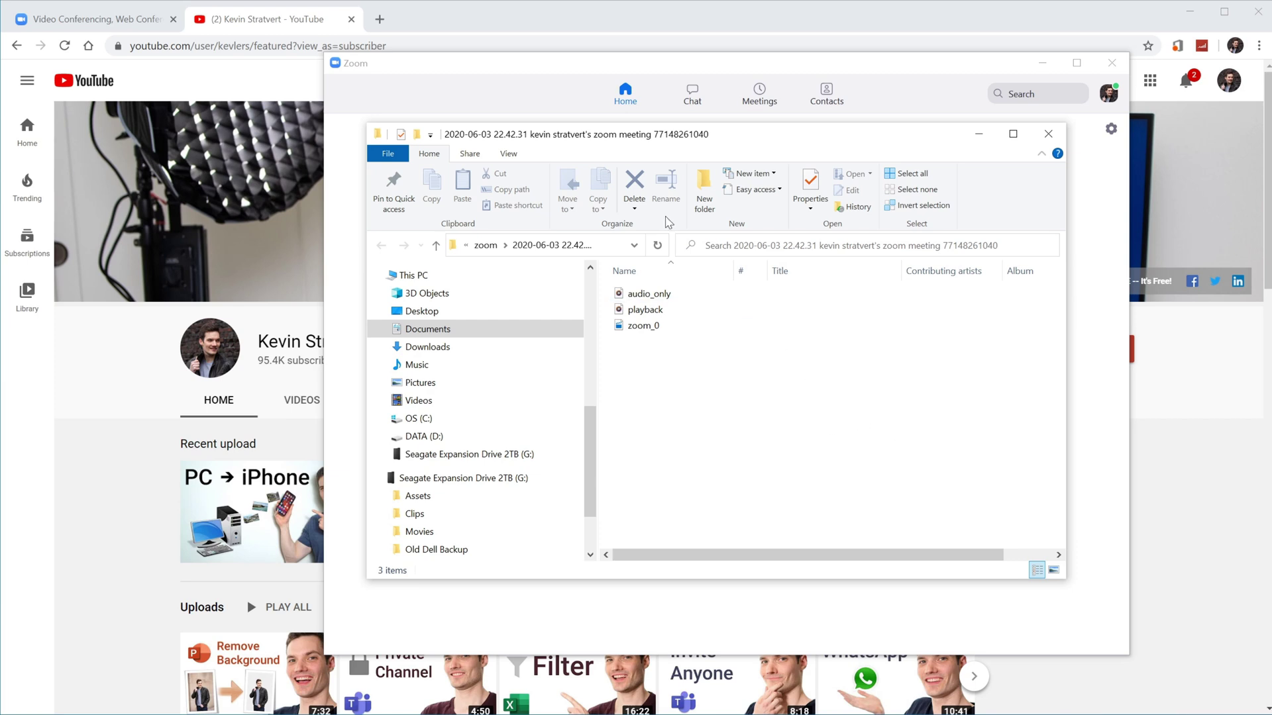
left_click_drag(704, 135, 583, 126)
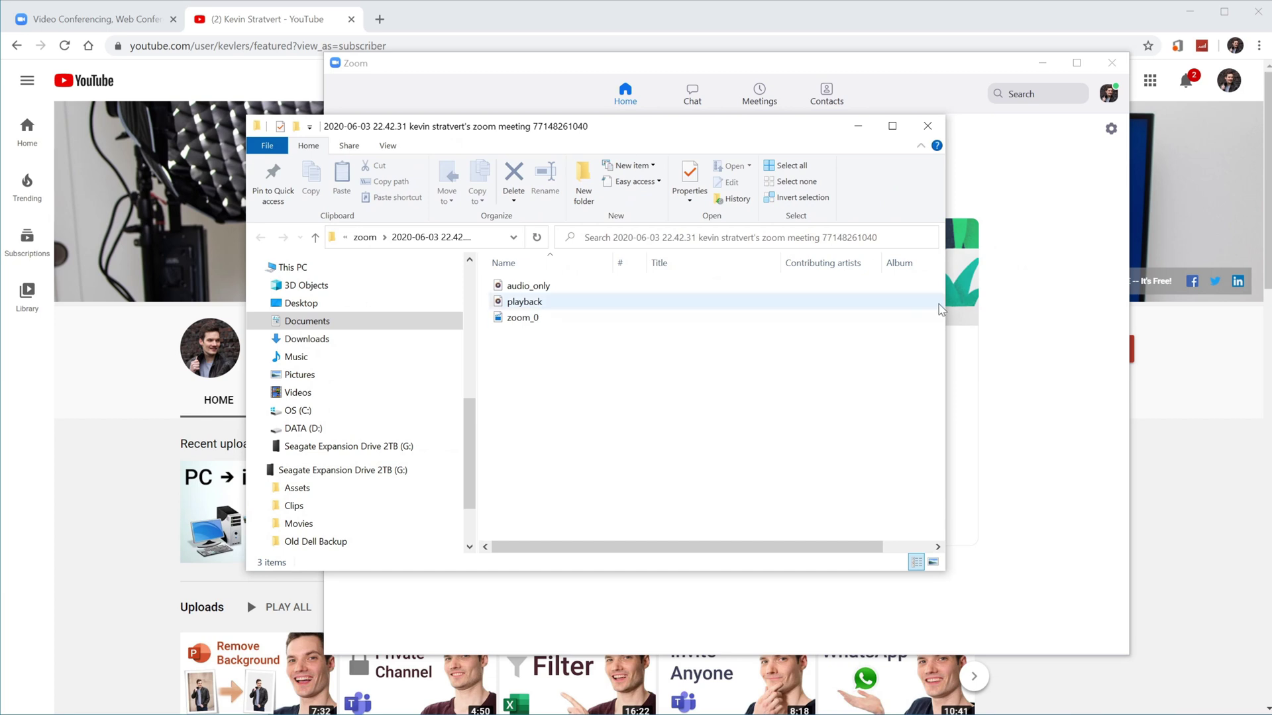
left_click_drag(946, 306, 1248, 304)
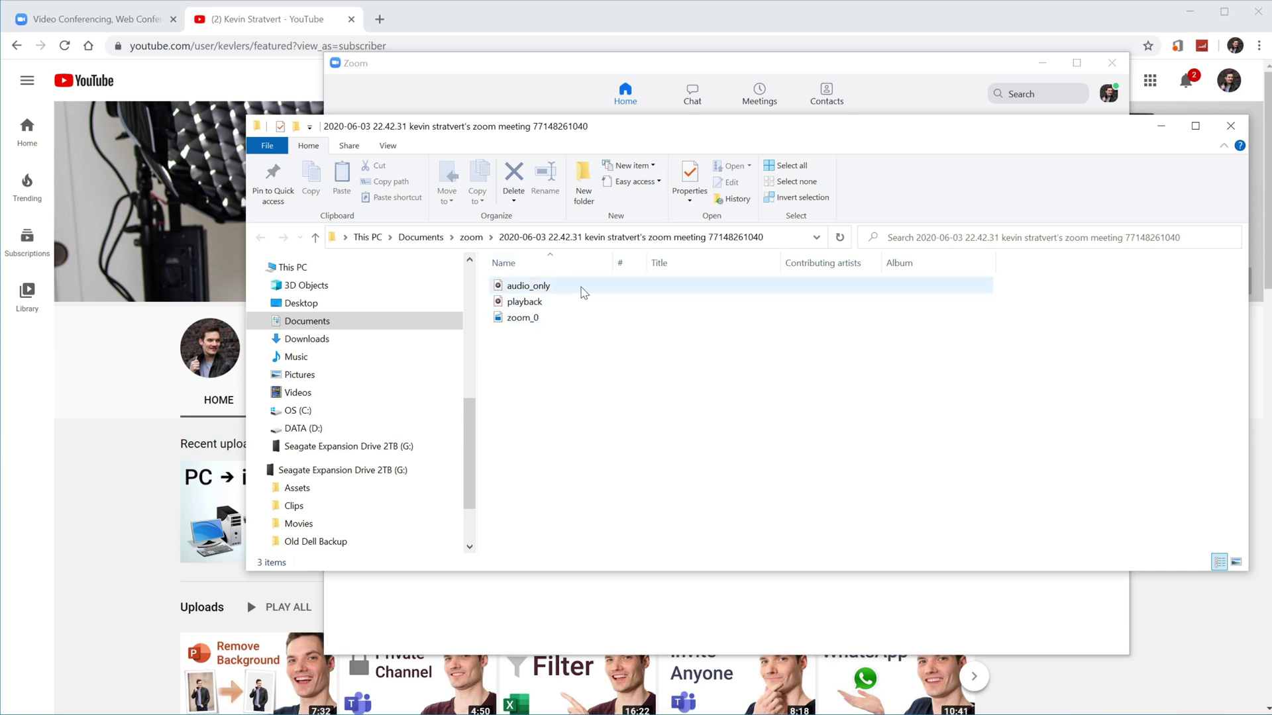
Check the file details of audio_only and zoom_0, and open the zoom_0 video for playback.
mouse_move(586, 292)
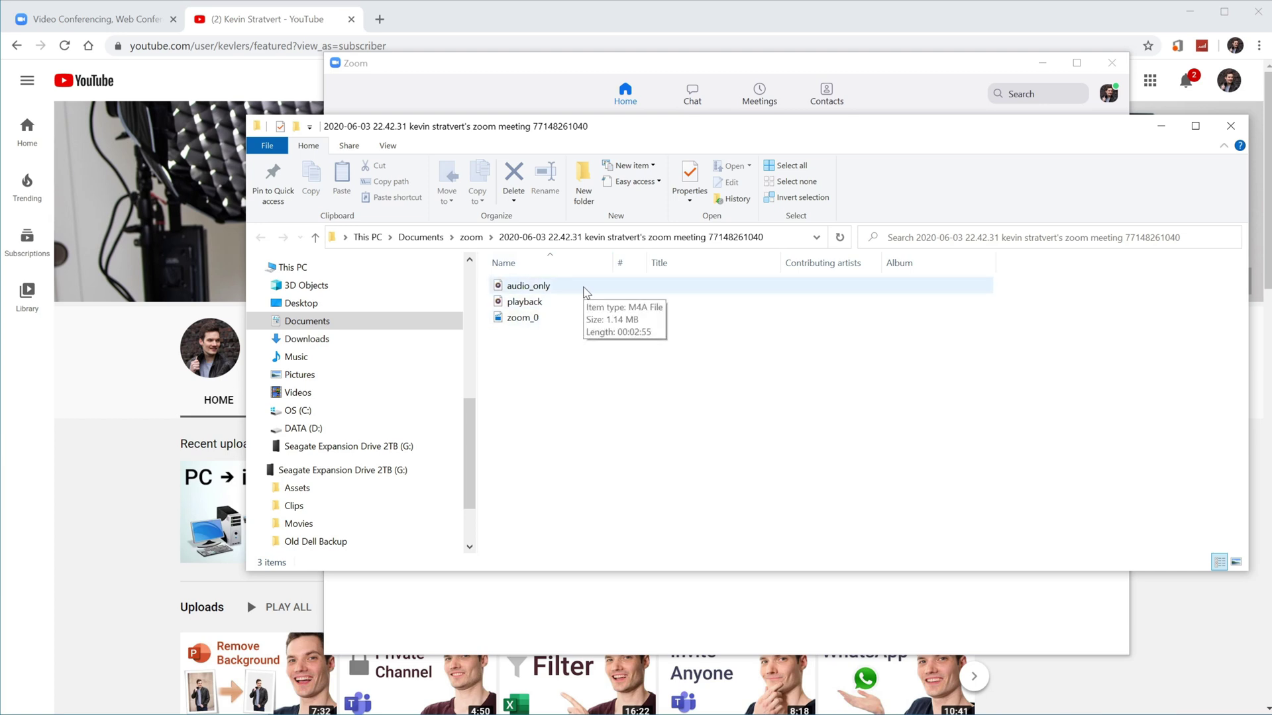
mouse_move(515, 322)
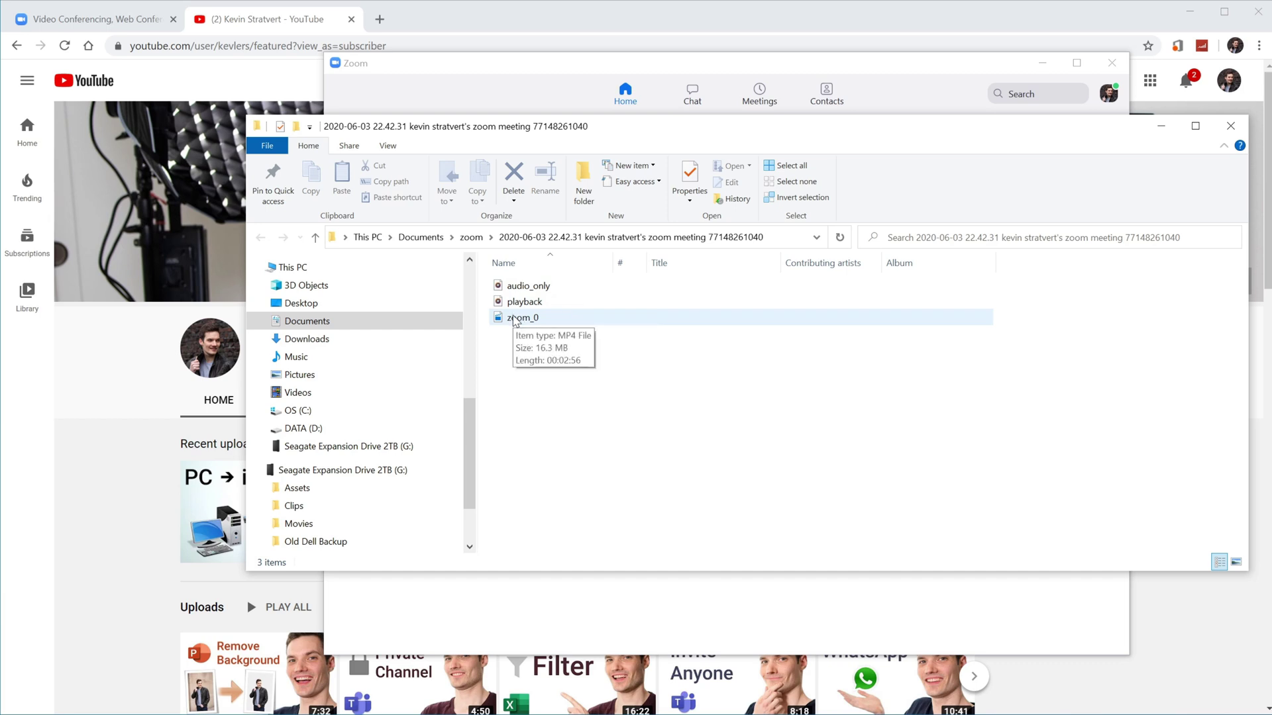
double_click(555, 321)
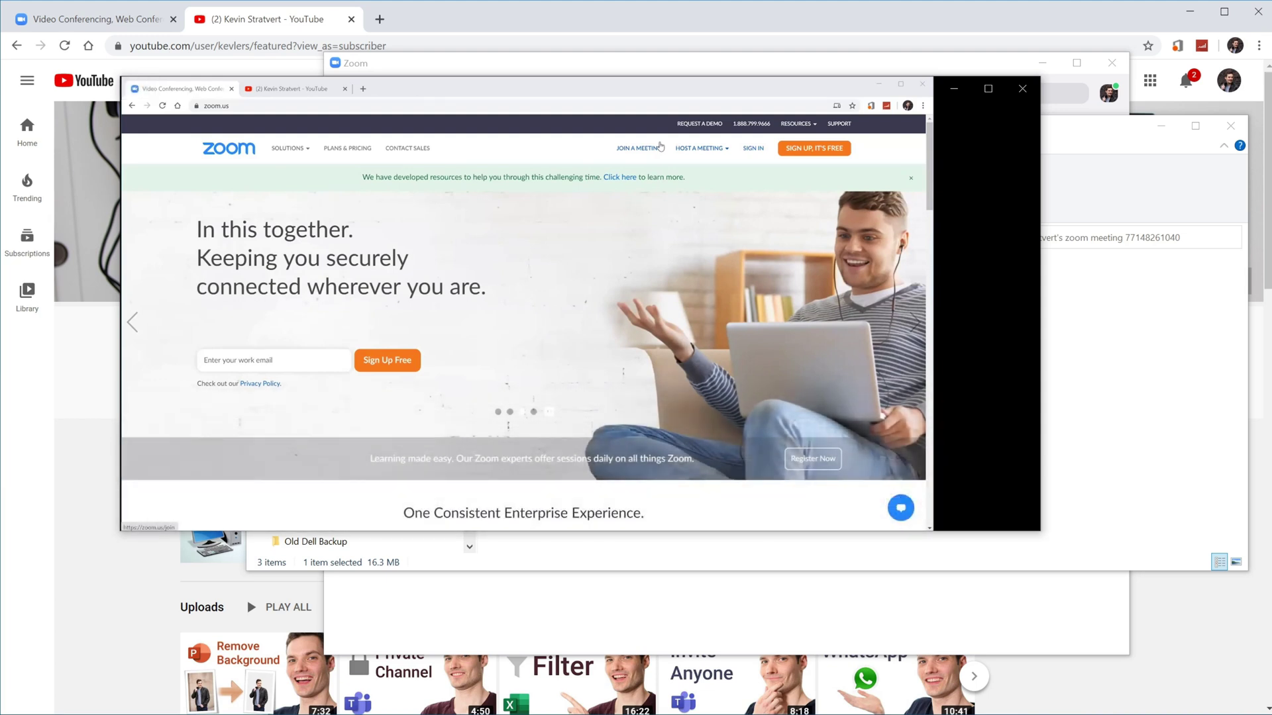
Mute the sound of the playing zoom_0 recording.
mouse_move(159, 510)
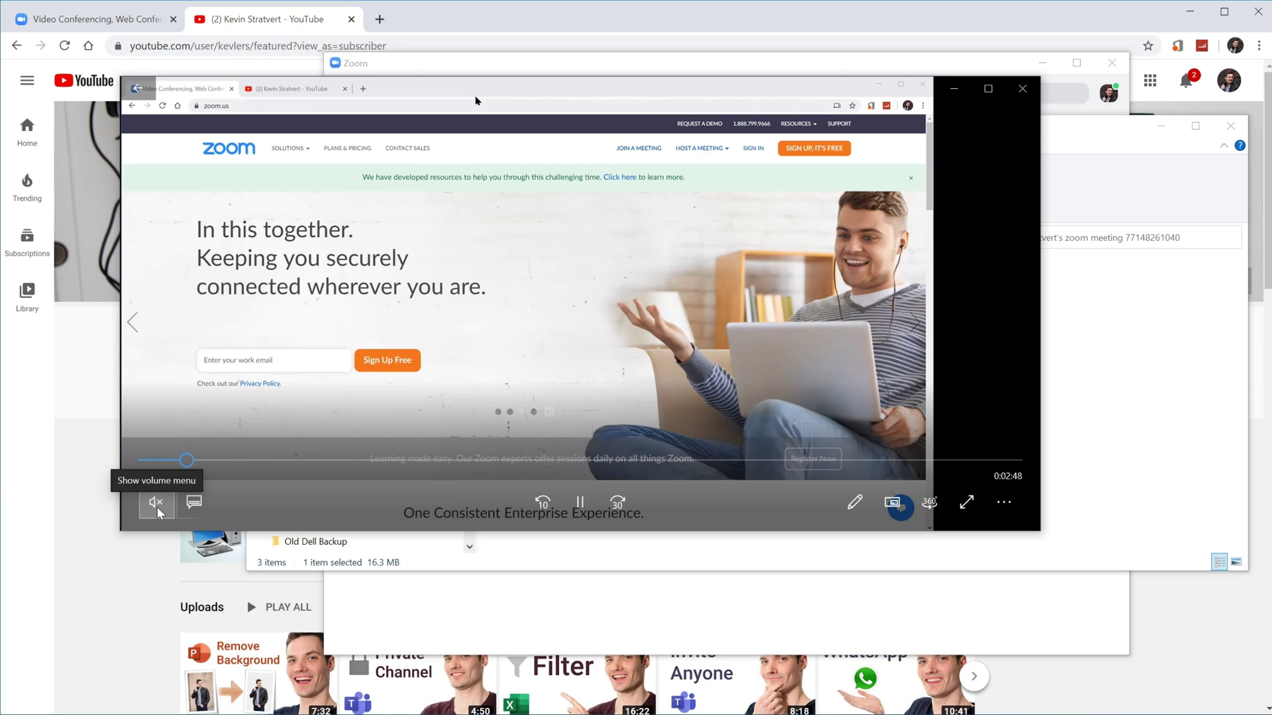
left_click(157, 506)
left_click(147, 454)
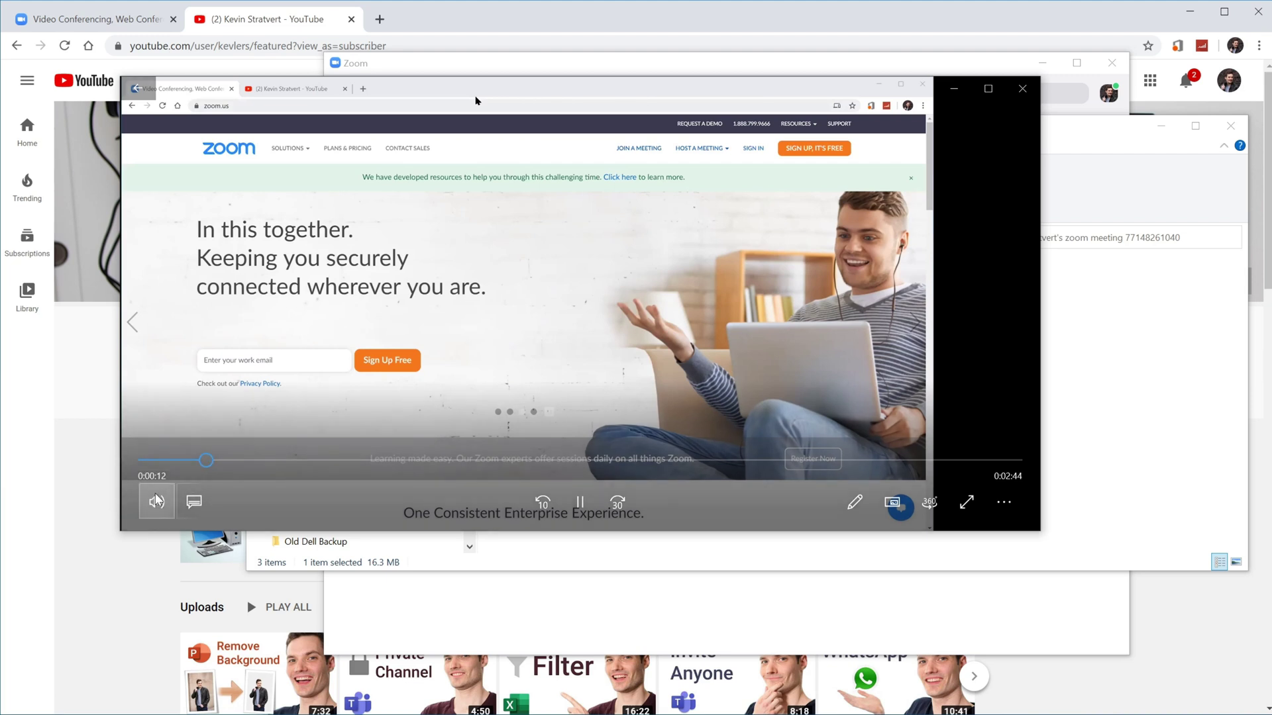
left_click(145, 462)
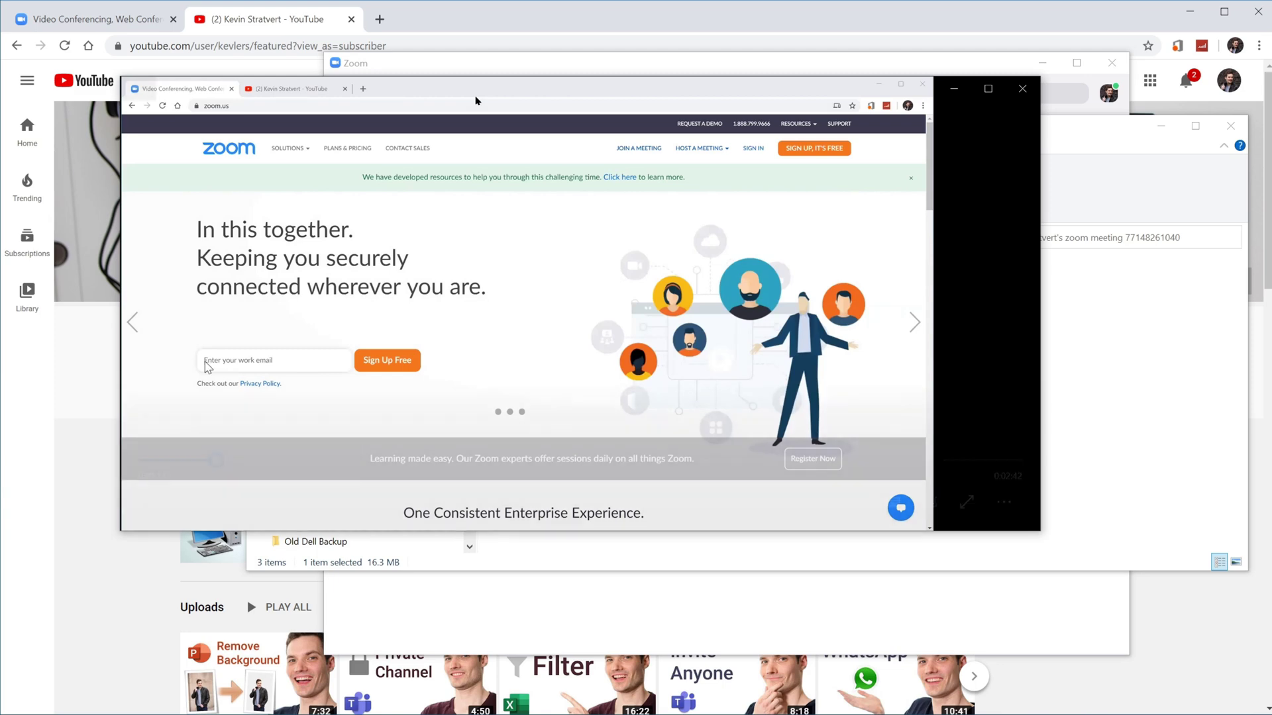
Skip forward through the recording to review the shared channel page, the webcam video with its backgrounds and the annotations.
left_click(345, 461)
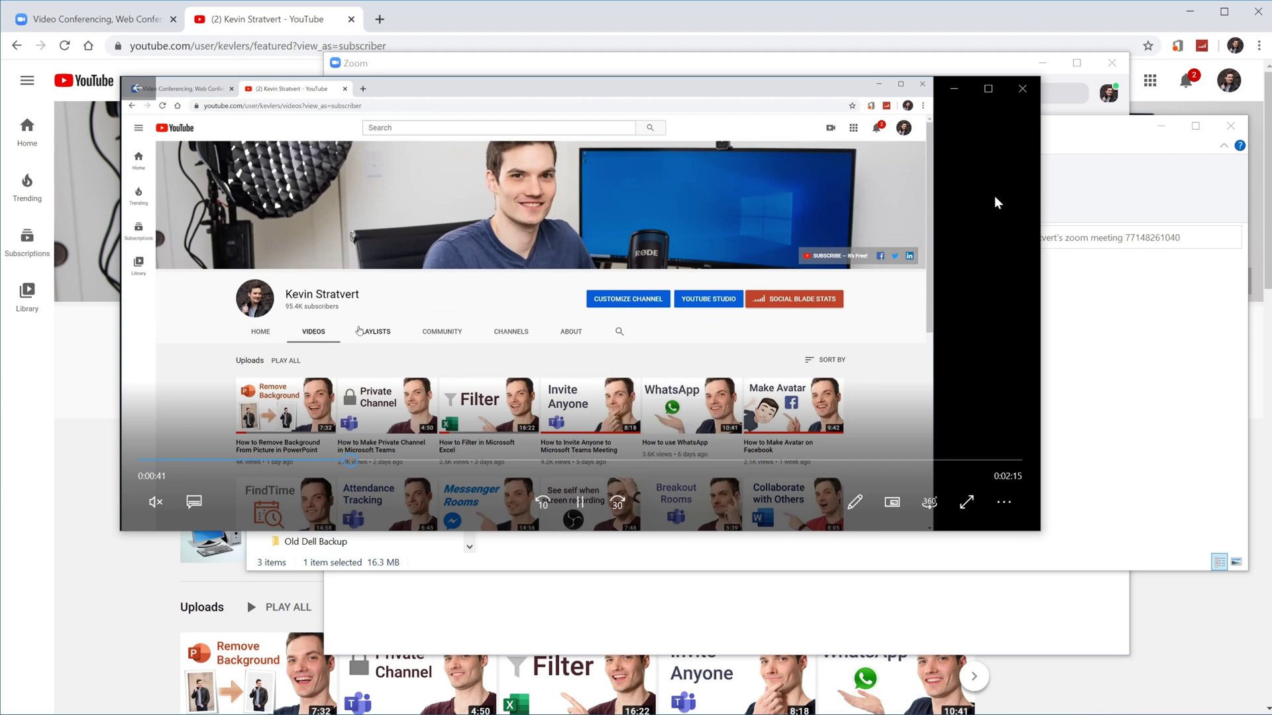
left_click(425, 460)
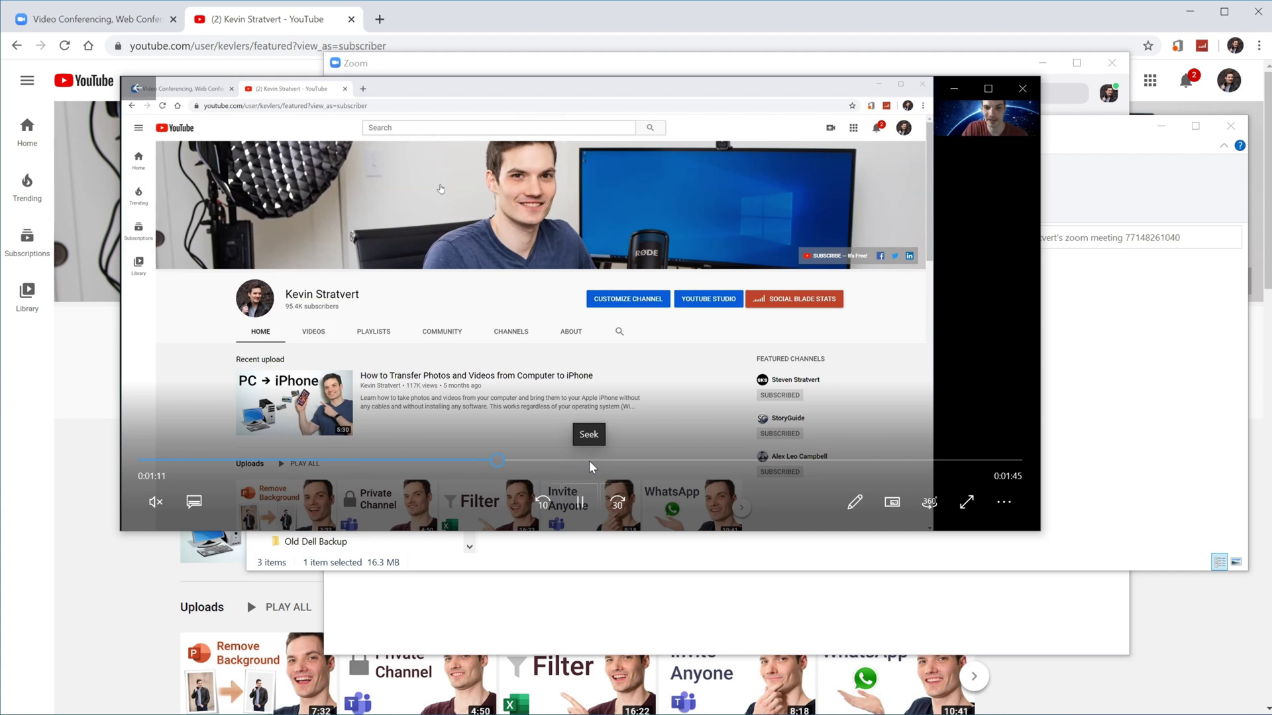
left_click_drag(590, 462, 720, 460)
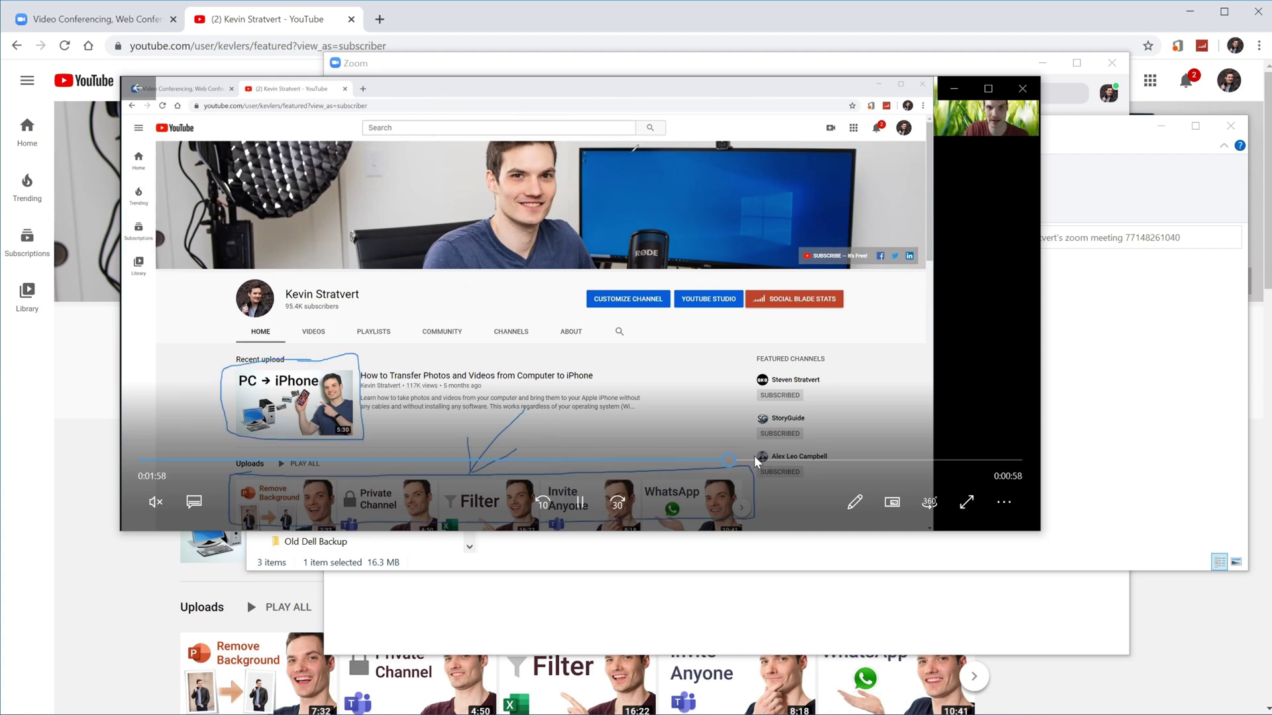
left_click(795, 459)
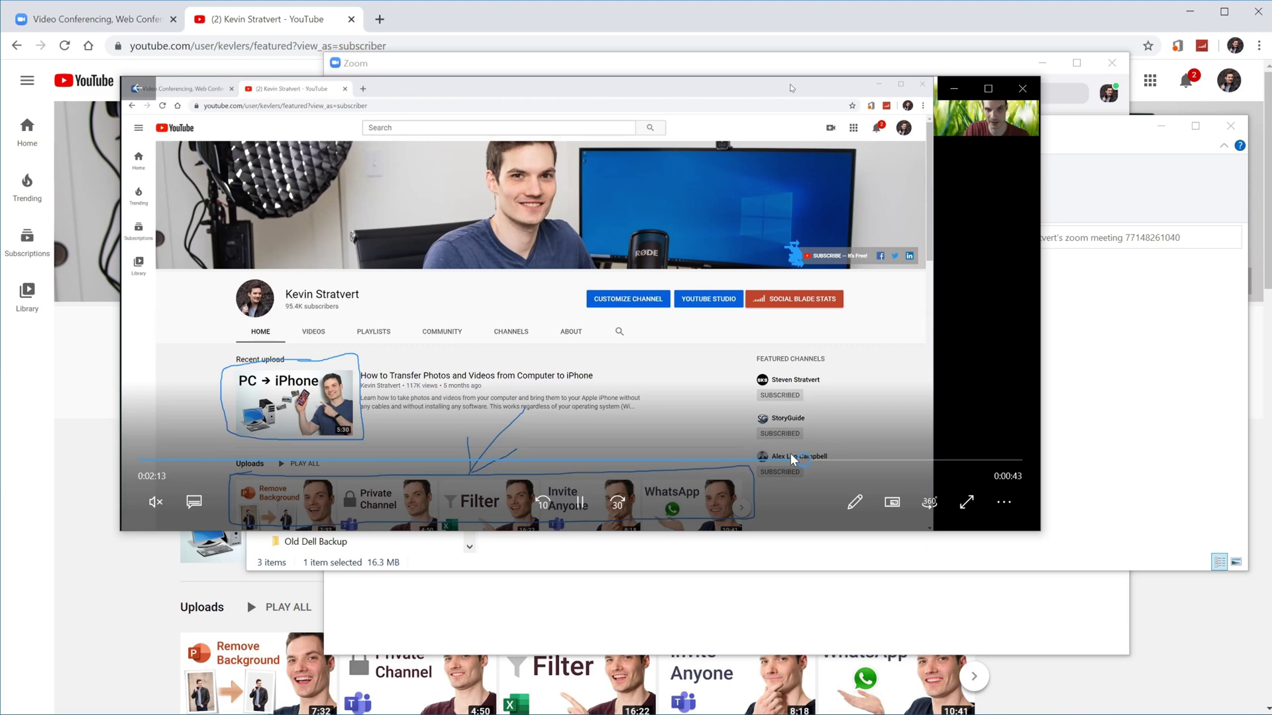